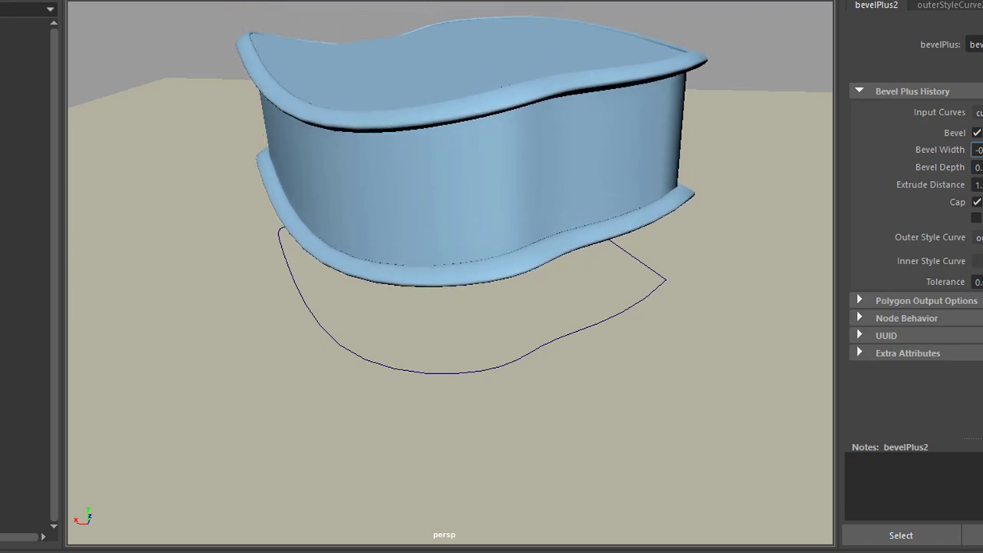
Scroll through the Bevel article and follow its 'chamfer' link to the Chamfer article
{"action": "left_click_drag", "start_coordinate": [688, 247], "coordinate": [525, 294], "text": "alt"}
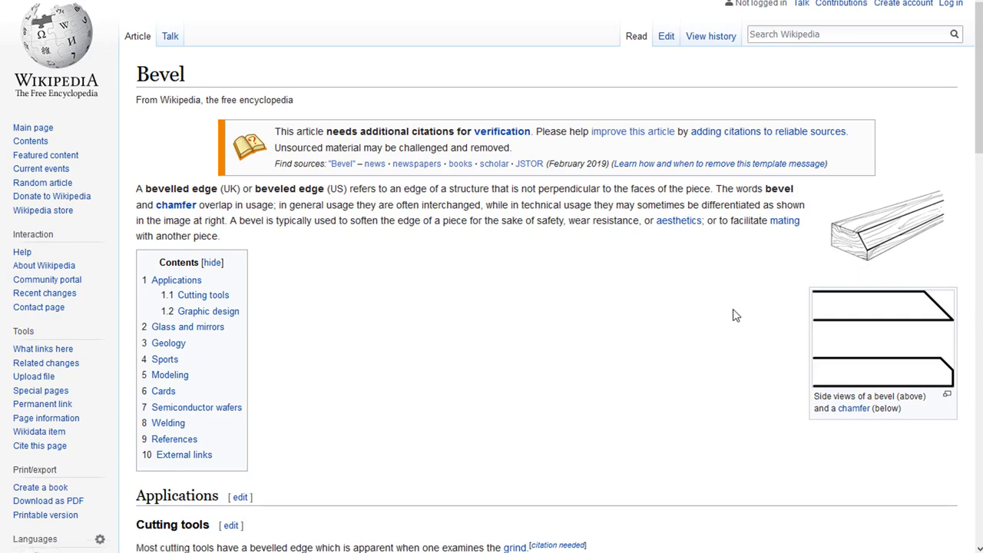
{"action": "scroll", "coordinate": [589, 349], "scroll_direction": "down", "scroll_amount": 8}
{"action": "scroll", "coordinate": [589, 349], "scroll_direction": "up", "scroll_amount": 8}
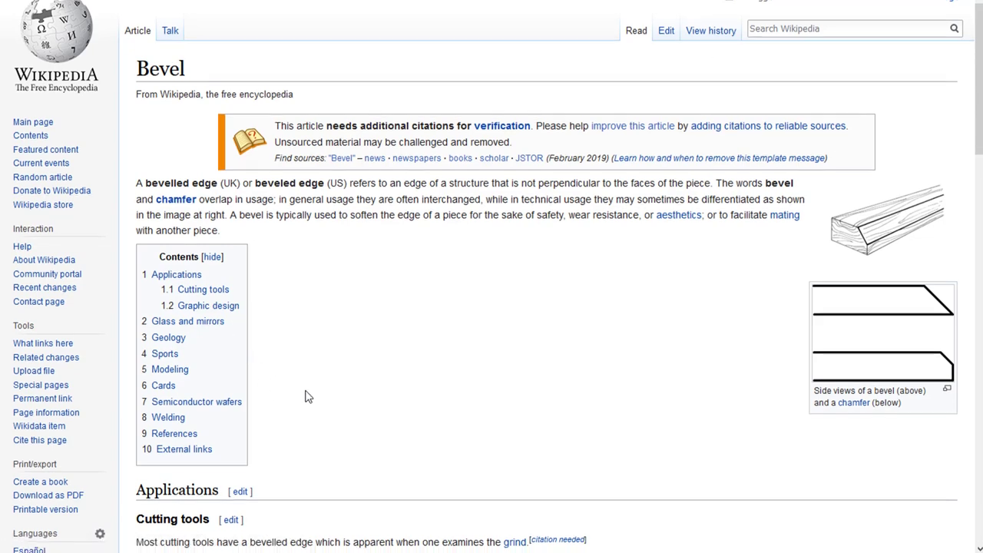
{"action": "scroll", "coordinate": [308, 393], "scroll_direction": "down", "scroll_amount": 3}
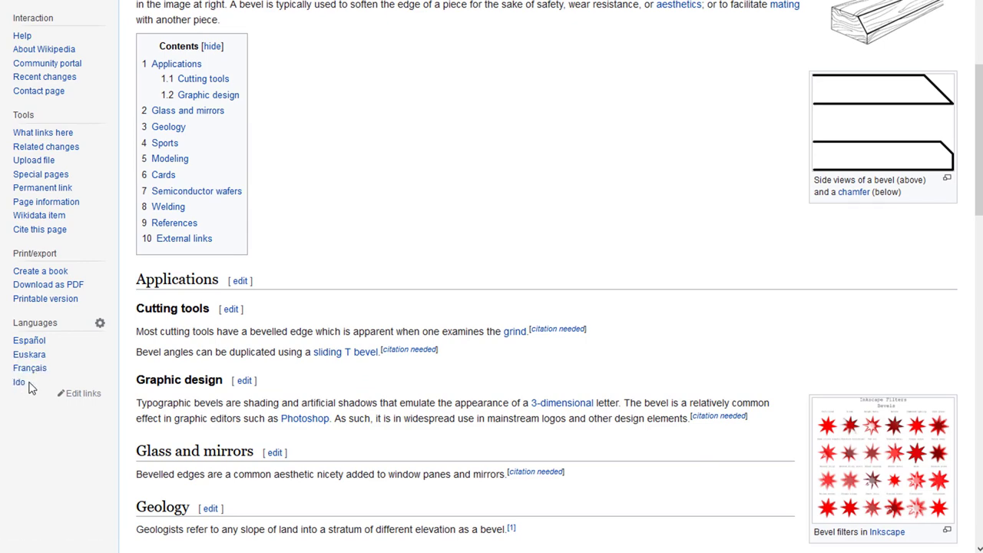
{"action": "scroll", "coordinate": [563, 243], "scroll_direction": "up", "scroll_amount": 2}
{"action": "scroll", "coordinate": [563, 242], "scroll_direction": "up", "scroll_amount": 1}
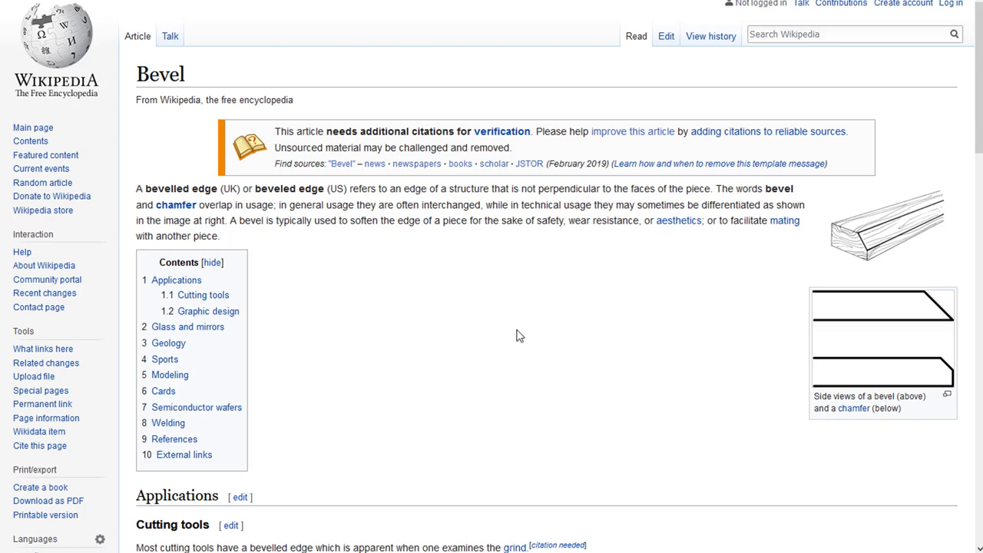
{"action": "left_click", "coordinate": [176, 205]}
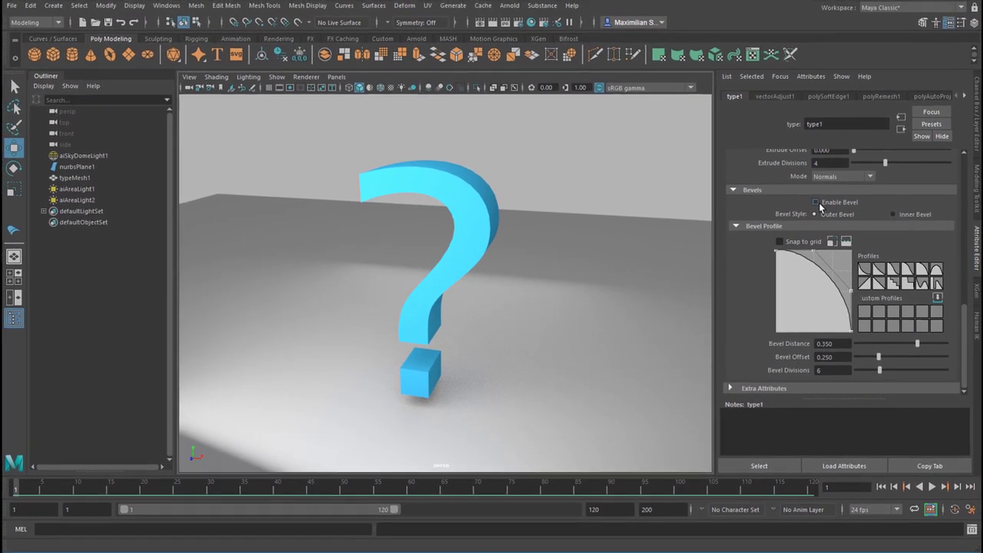
Enable Bevel on the question-mark text and start reshaping its bevel profile curve
{"action": "left_click", "coordinate": [815, 203]}
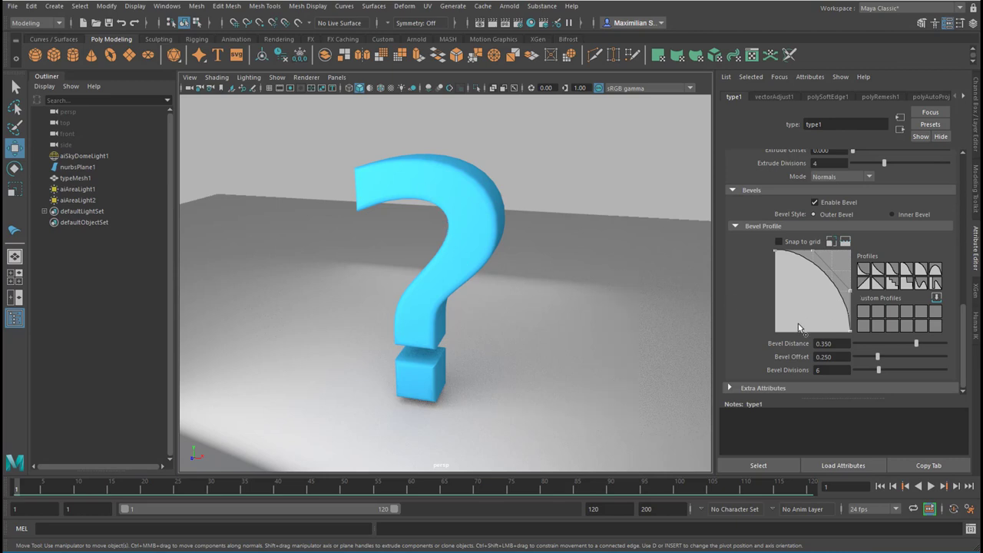
{"action": "left_click_drag", "start_coordinate": [850, 293], "coordinate": [813, 311]}
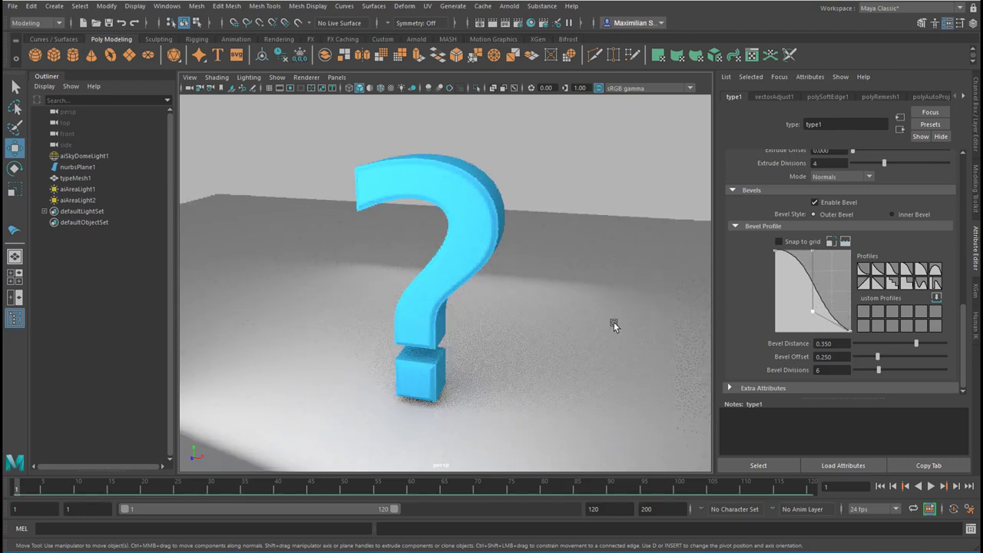
{"action": "left_click_drag", "start_coordinate": [538, 342], "coordinate": [558, 326], "text": "alt"}
{"action": "right_click_drag", "start_coordinate": [558, 322], "coordinate": [586, 308], "text": "alt"}
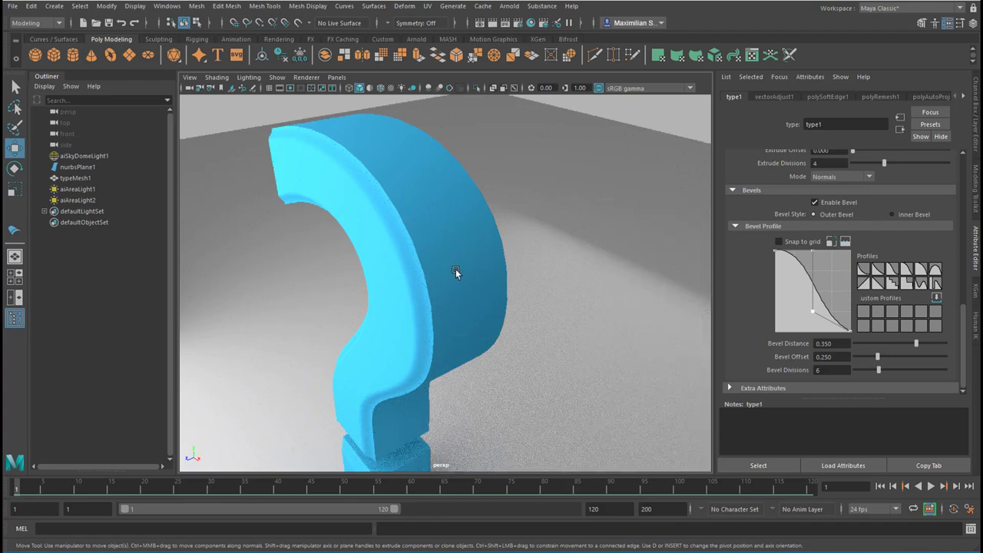
{"action": "right_click_drag", "start_coordinate": [300, 188], "coordinate": [443, 256], "text": "alt"}
{"action": "left_click_drag", "start_coordinate": [444, 256], "coordinate": [530, 292], "text": "alt"}
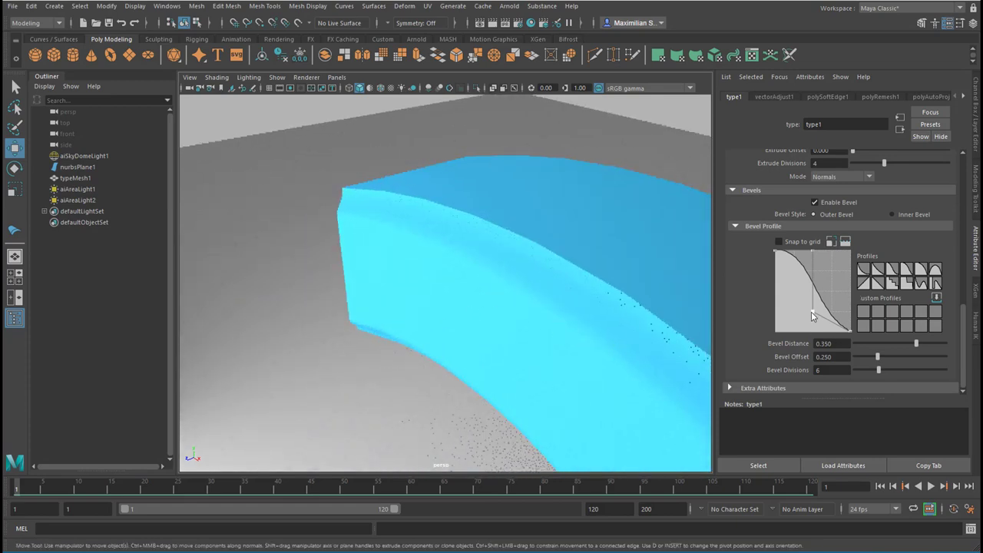
Bend the bevel profile into a rounded arch and inspect the softened edges
{"action": "left_click_drag", "start_coordinate": [814, 309], "coordinate": [839, 289]}
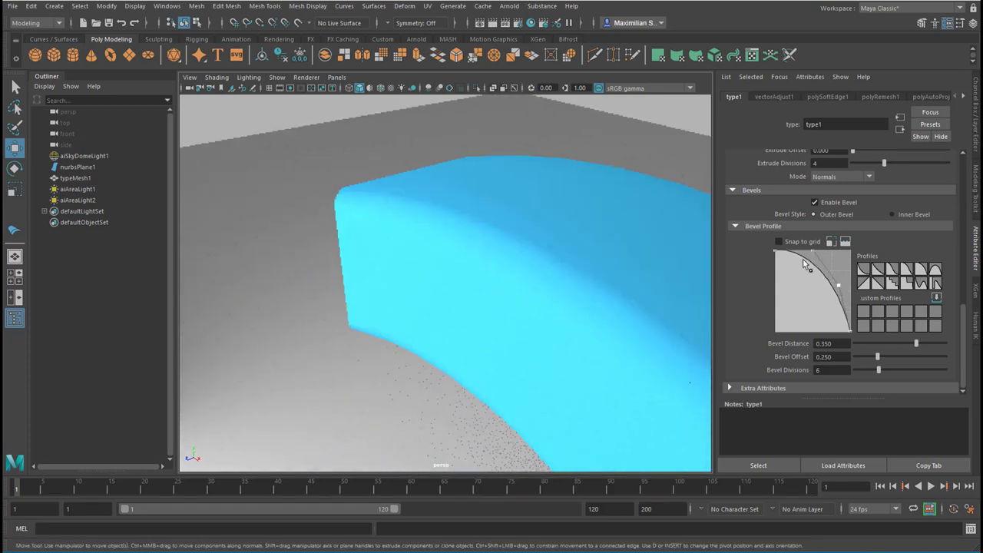
{"action": "left_click_drag", "start_coordinate": [776, 255], "coordinate": [783, 288]}
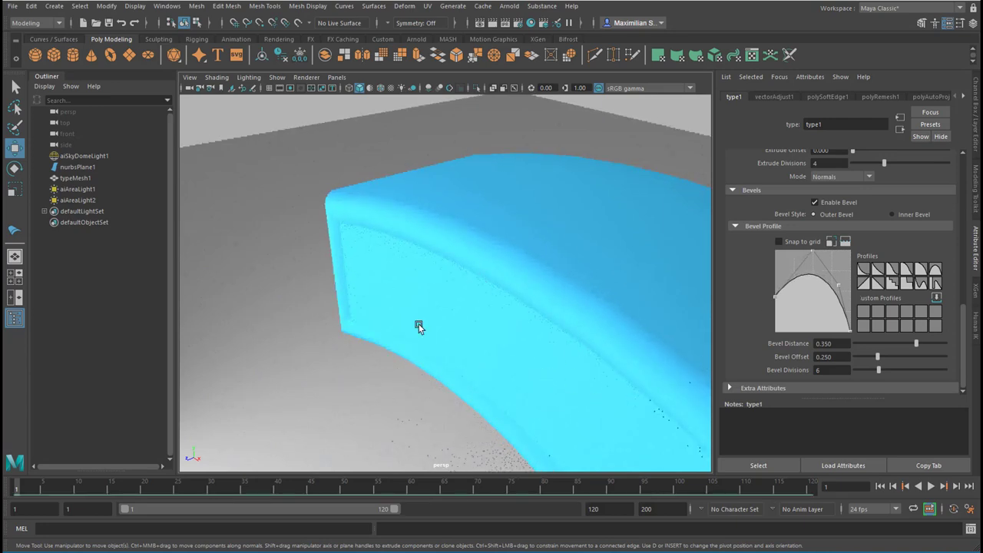
{"action": "mouse_move", "coordinate": [544, 371]}
{"action": "left_mouse_down", "text": "alt"}
{"action": "mouse_move", "coordinate": [533, 351]}
{"action": "mouse_move", "coordinate": [579, 351]}
{"action": "mouse_move", "coordinate": [448, 379]}
{"action": "mouse_move", "coordinate": [540, 374]}
{"action": "left_mouse_up", "text": "alt"}
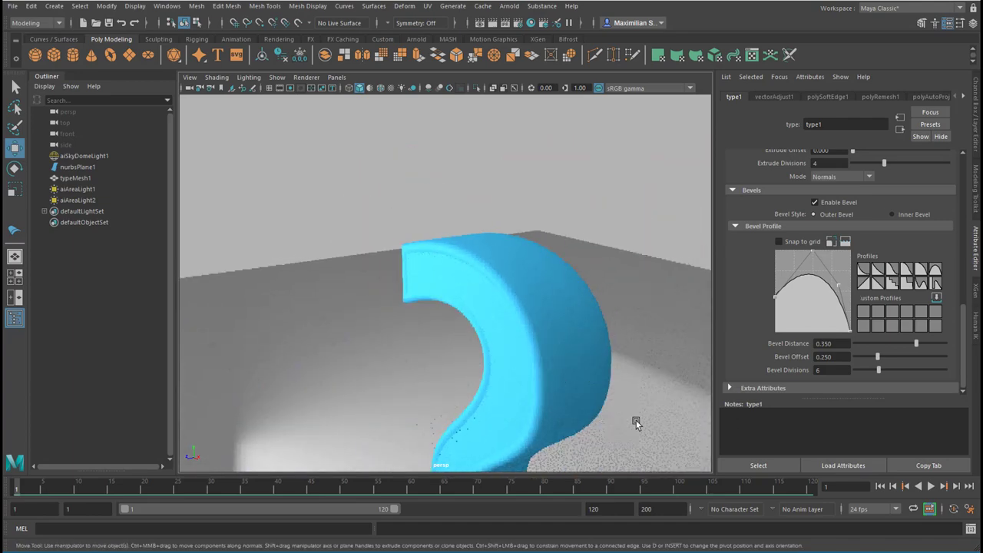
{"action": "left_click_drag", "start_coordinate": [563, 341], "coordinate": [488, 351], "text": "alt"}
{"action": "right_click_drag", "start_coordinate": [487, 351], "coordinate": [569, 344], "text": "alt"}
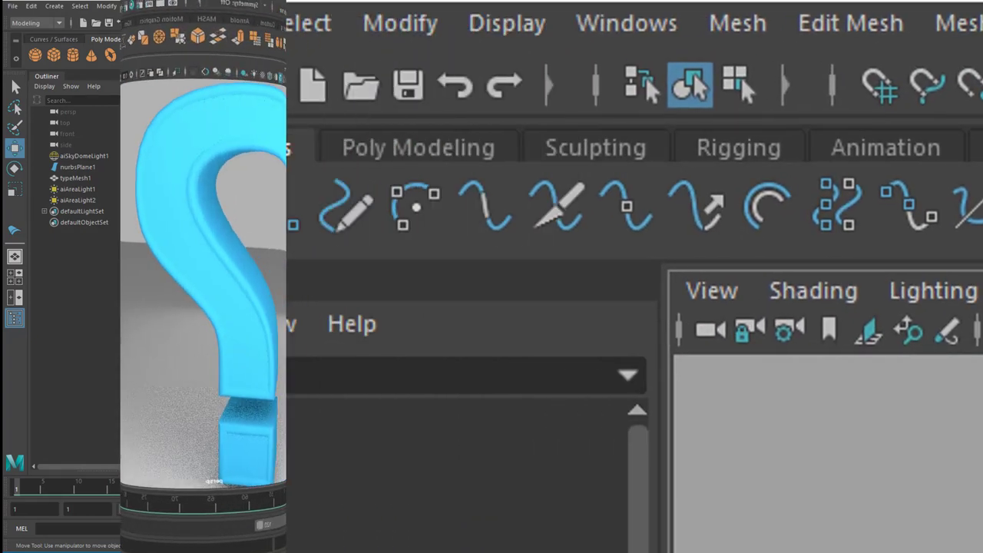
Keep the Modeling menu set active and bring up the Surfaces menu
{"action": "left_click", "coordinate": [222, 88]}
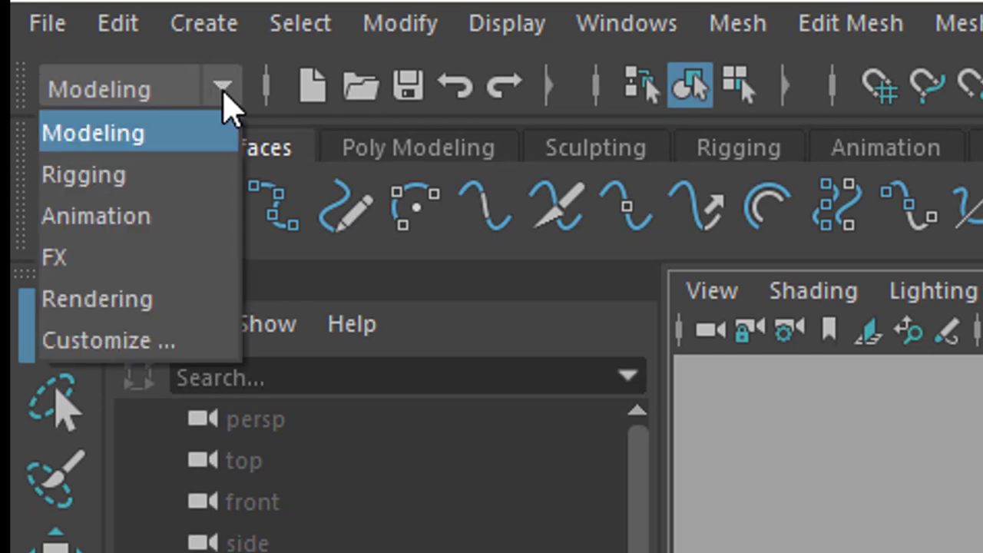
{"action": "left_click", "coordinate": [206, 89]}
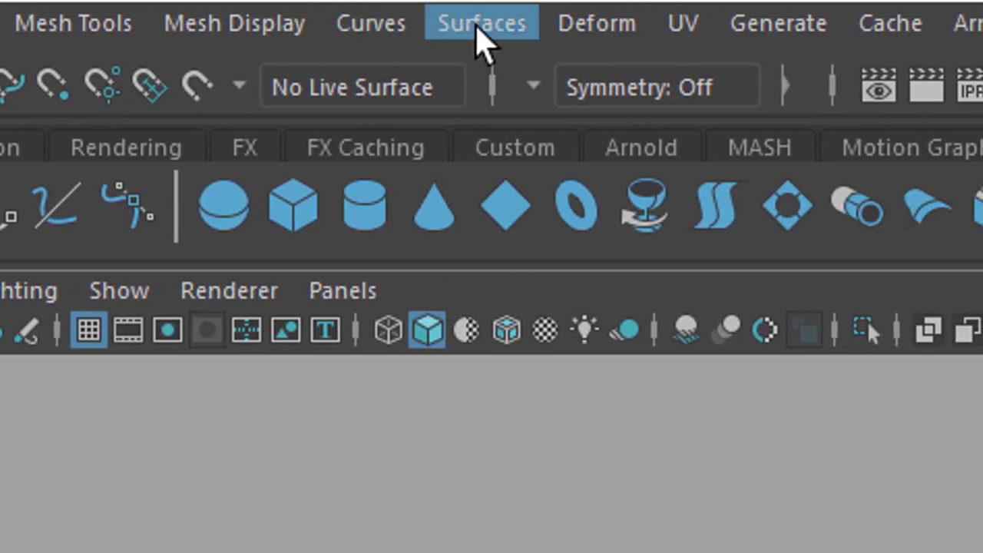
{"action": "left_click", "coordinate": [478, 26]}
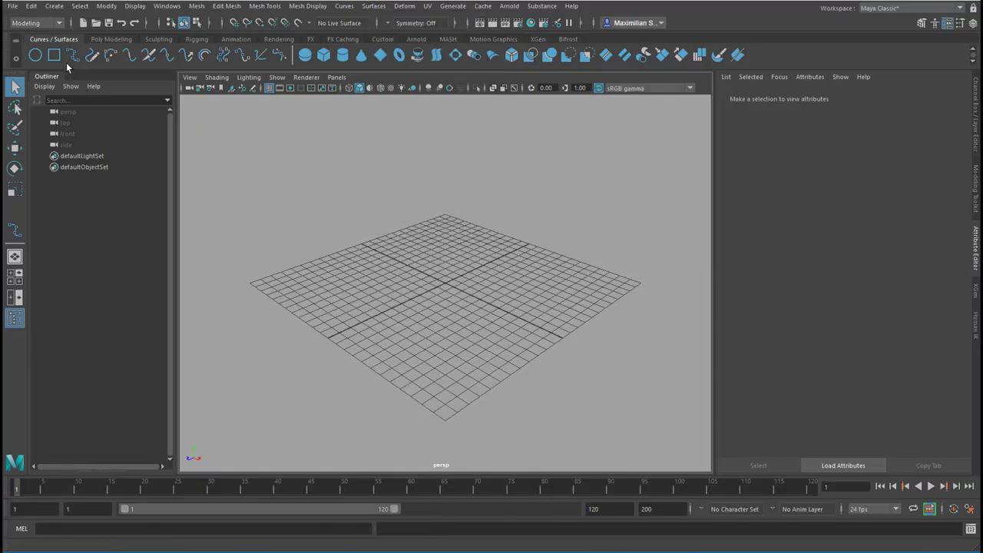
Draw a freeform open curve, curve1, through ten EP points looping across the grid
{"action": "left_click", "coordinate": [371, 252]}
{"action": "left_click", "coordinate": [417, 292]}
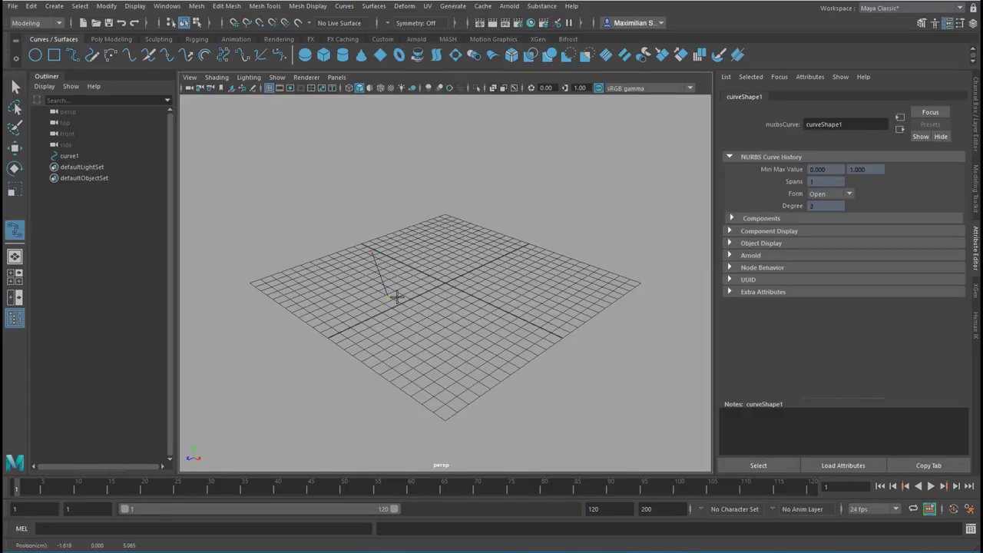
{"action": "left_click", "coordinate": [434, 306]}
{"action": "left_click", "coordinate": [470, 322]}
{"action": "left_click", "coordinate": [538, 331]}
{"action": "left_click", "coordinate": [570, 306]}
{"action": "left_click", "coordinate": [571, 260]}
{"action": "left_click", "coordinate": [529, 228]}
{"action": "left_click", "coordinate": [509, 226]}
{"action": "left_click", "coordinate": [433, 220]}
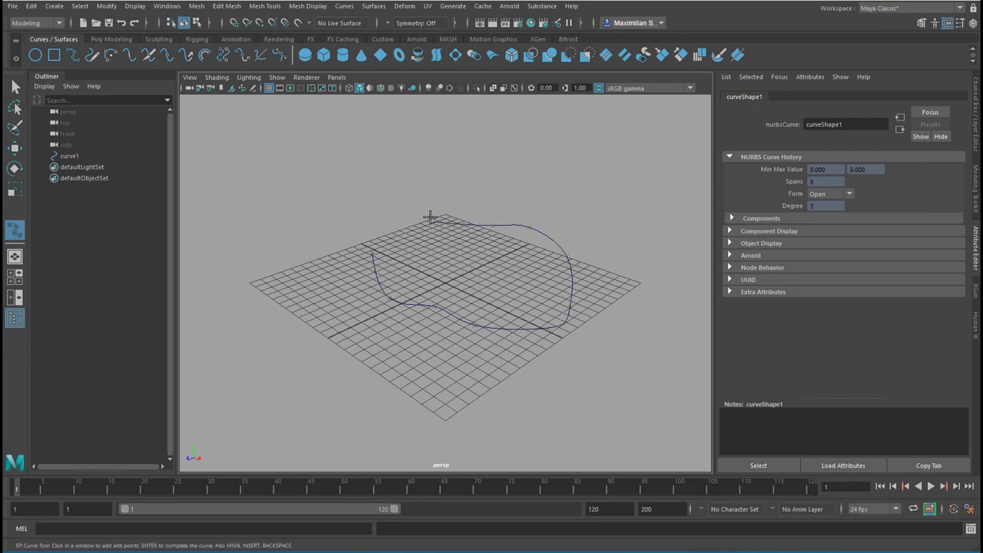
{"action": "key", "text": "Return"}
{"action": "key", "text": "q"}
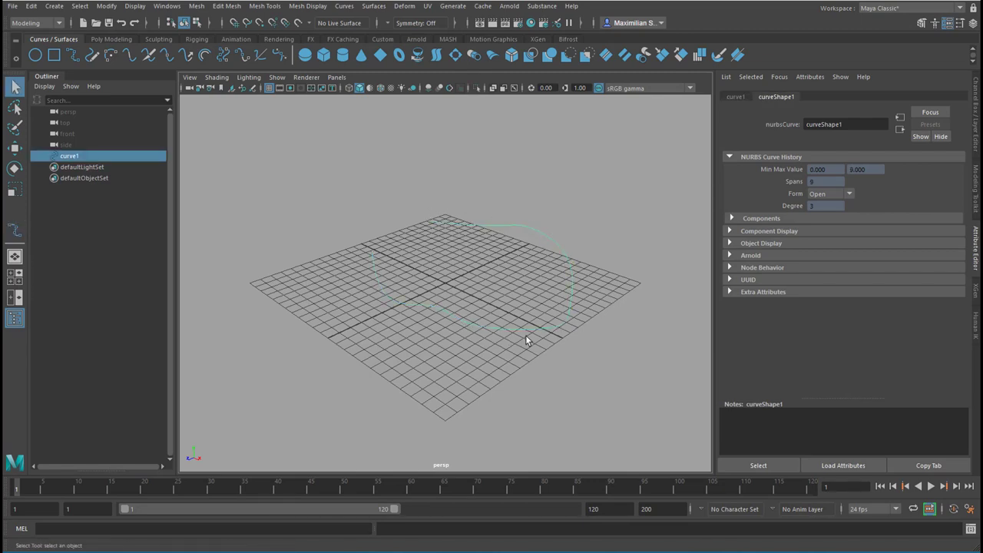
Apply Surfaces > Bevel Plus to curve1, creating bevelPolygon1 with an error
{"action": "right_click_drag", "start_coordinate": [382, 343], "coordinate": [455, 290], "text": "alt"}
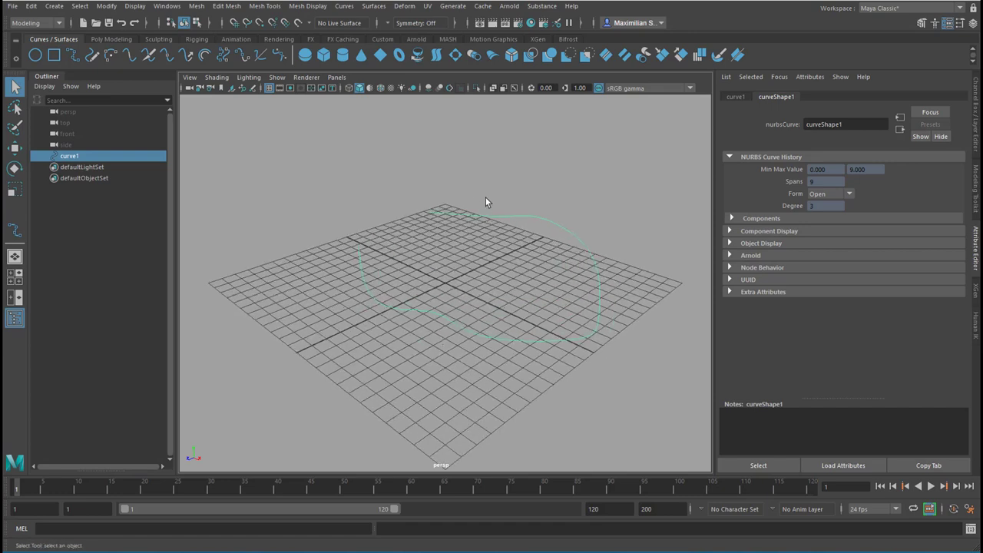
{"action": "left_click", "coordinate": [374, 5]}
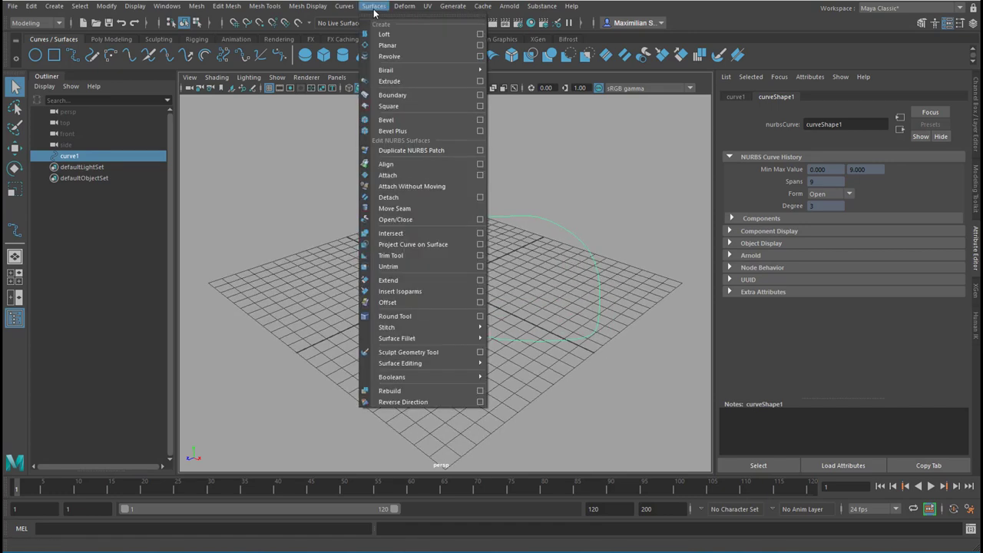
{"action": "left_click", "coordinate": [432, 132]}
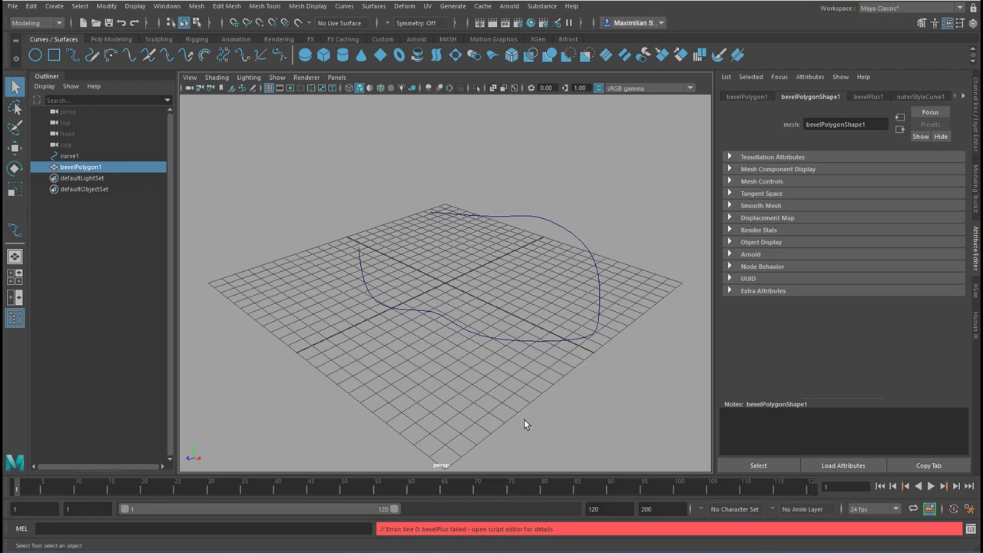
{"action": "scroll", "coordinate": [525, 345], "scroll_direction": "up", "scroll_amount": 5}
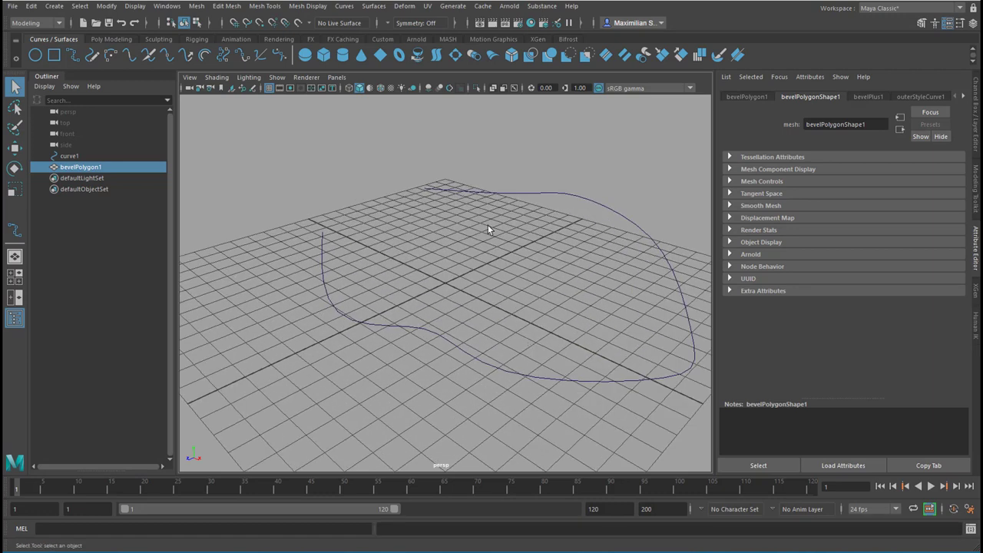
Switch curve1 to control-vertex mode and select its first CV
{"action": "left_click", "coordinate": [469, 185]}
{"action": "left_click_drag", "start_coordinate": [470, 185], "coordinate": [471, 196], "text": "alt"}
{"action": "right_click", "coordinate": [486, 183]}
{"action": "right_click_drag", "start_coordinate": [486, 182], "coordinate": [440, 185]}
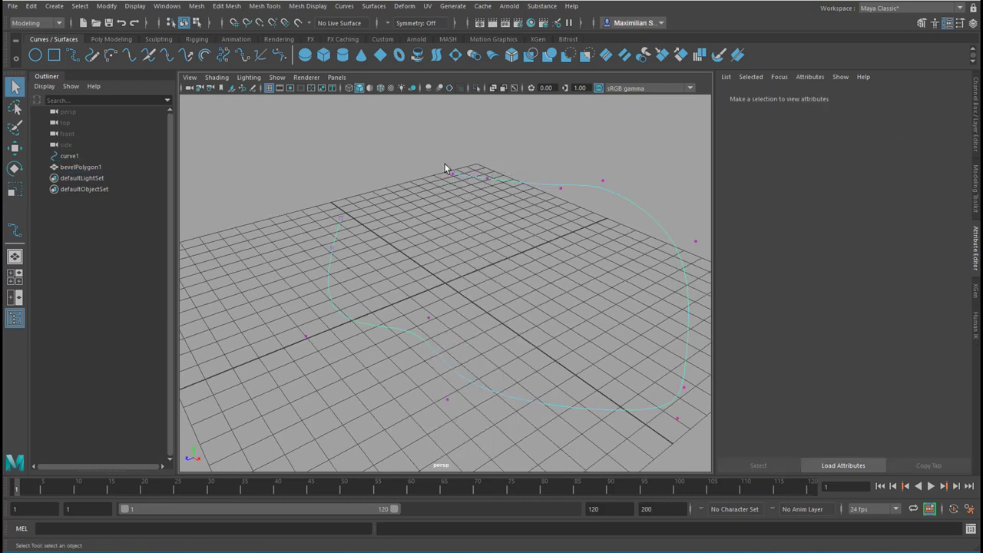
{"action": "left_click_drag", "start_coordinate": [445, 165], "coordinate": [459, 186]}
{"action": "left_click_drag", "start_coordinate": [443, 280], "coordinate": [417, 300], "text": "alt"}
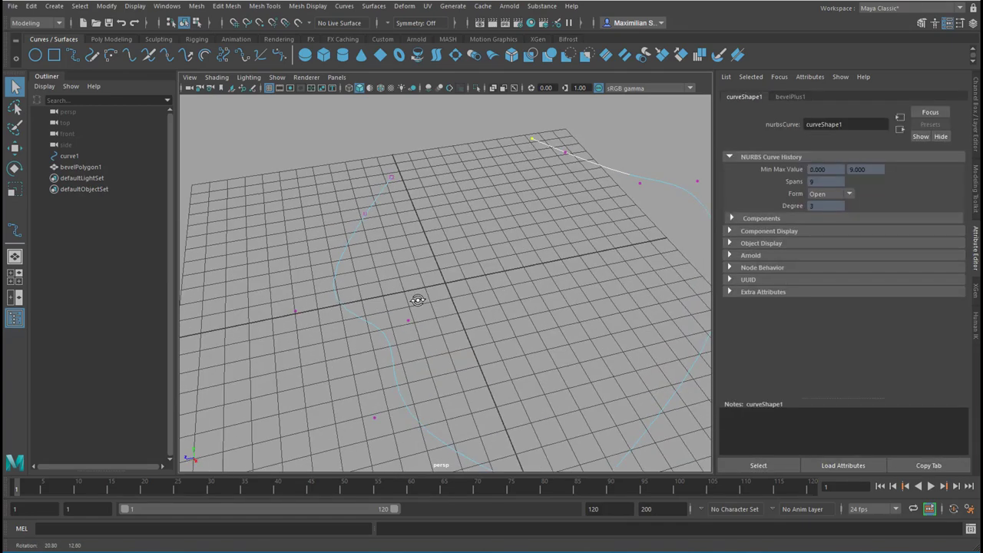
{"action": "left_click_drag", "start_coordinate": [509, 248], "coordinate": [440, 241], "text": "alt"}
{"action": "middle_click_drag", "start_coordinate": [440, 240], "coordinate": [457, 390], "text": "alt"}
Move several of the curve's control vertices with the Move tool to reshape it
{"action": "key", "text": "w"}
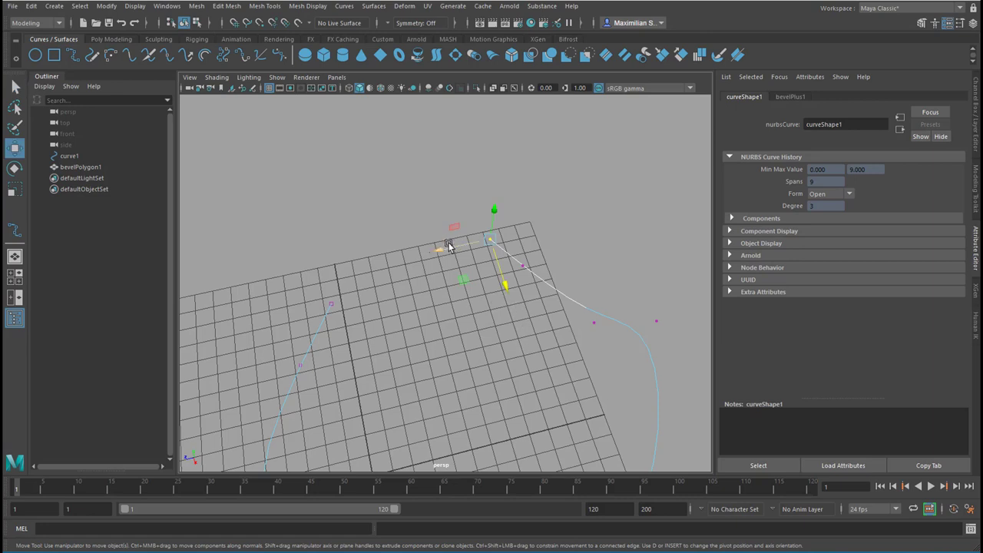
{"action": "middle_click_drag", "start_coordinate": [444, 249], "coordinate": [366, 333]}
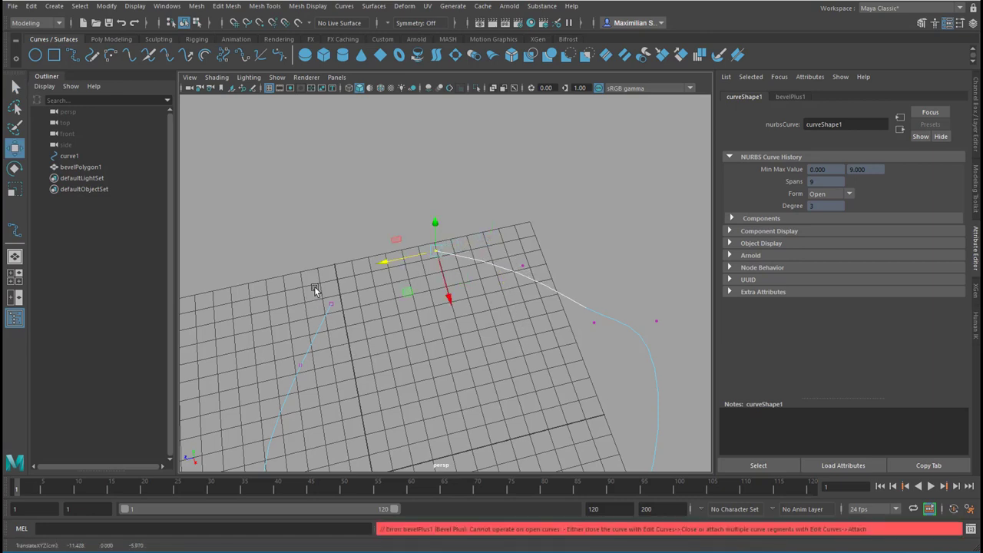
{"action": "left_click", "coordinate": [331, 305]}
{"action": "left_click_drag", "start_coordinate": [316, 307], "coordinate": [404, 293]}
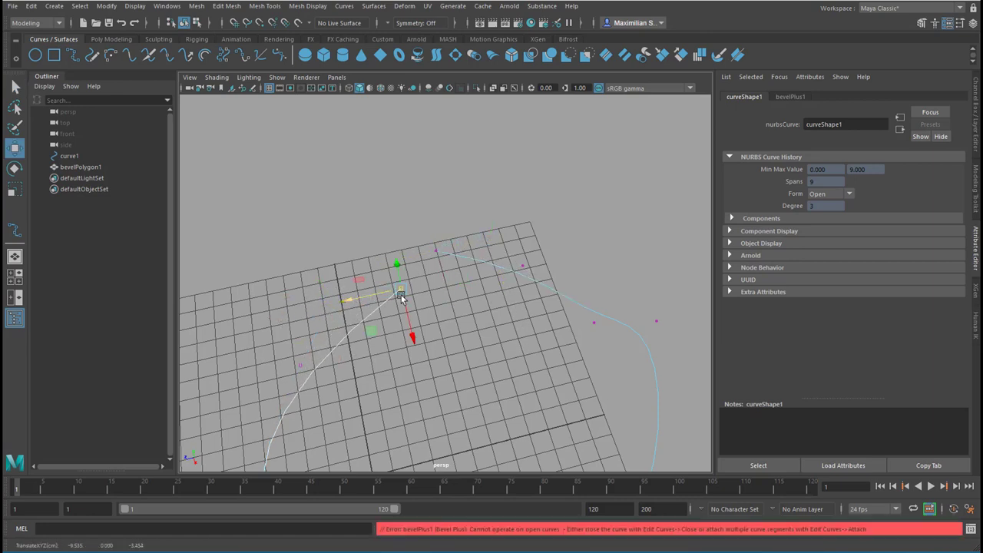
{"action": "left_click_drag", "start_coordinate": [411, 339], "coordinate": [407, 306]}
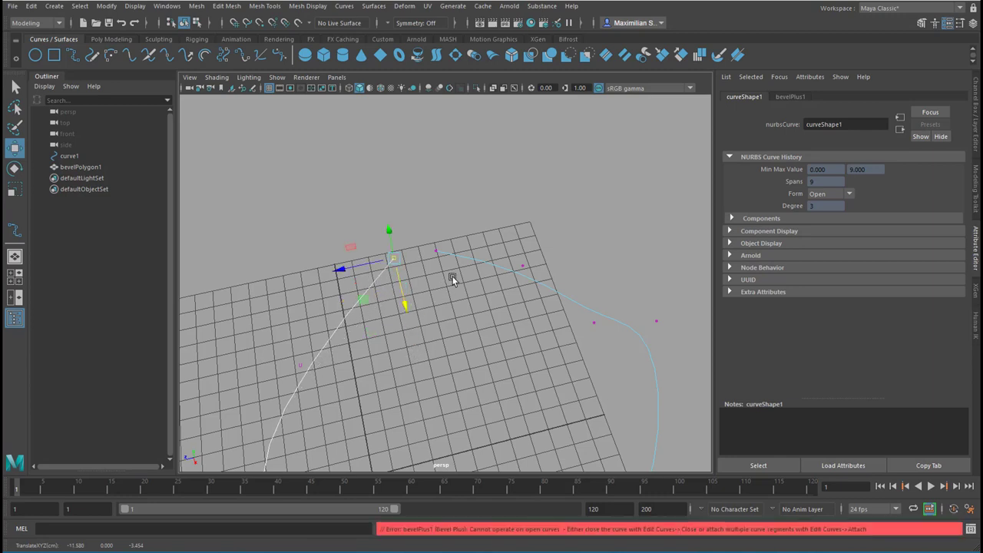
{"action": "left_click_drag", "start_coordinate": [394, 261], "coordinate": [447, 267]}
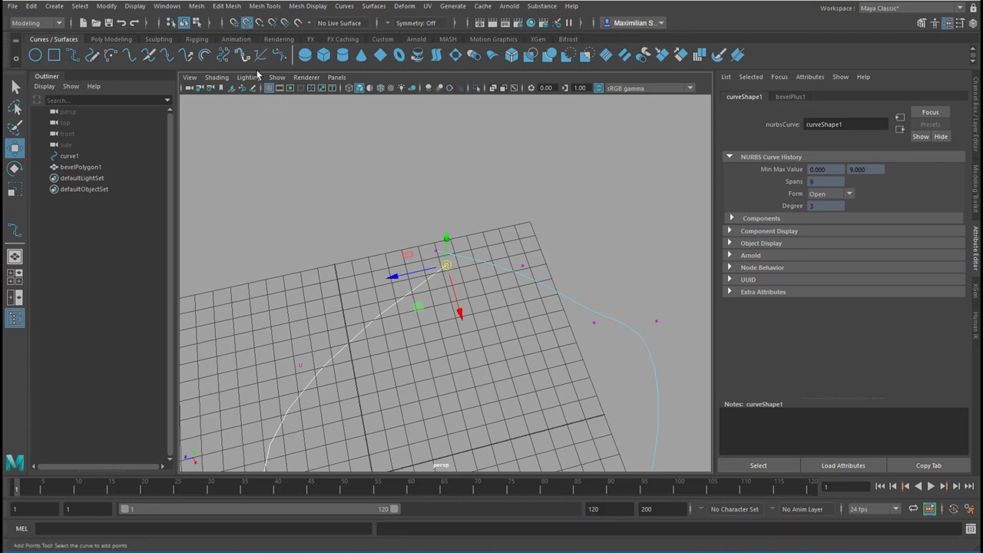
Curve-snap the end point onto the curve's start, closing it into a bevelled slab
{"action": "key", "text": "c"}
{"action": "key", "text": "c"}
{"action": "key", "text": "c"}
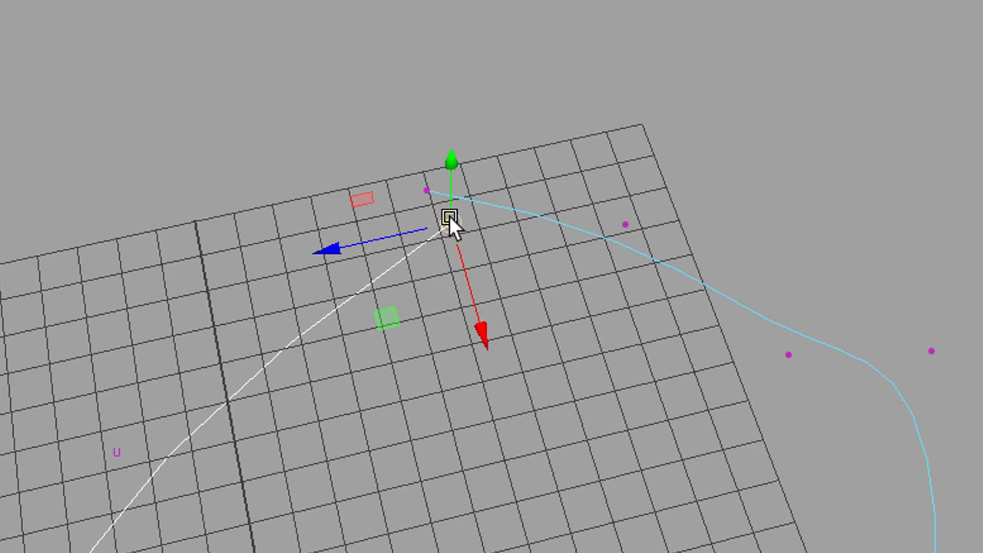
{"action": "left_click_drag", "start_coordinate": [450, 216], "coordinate": [418, 176]}
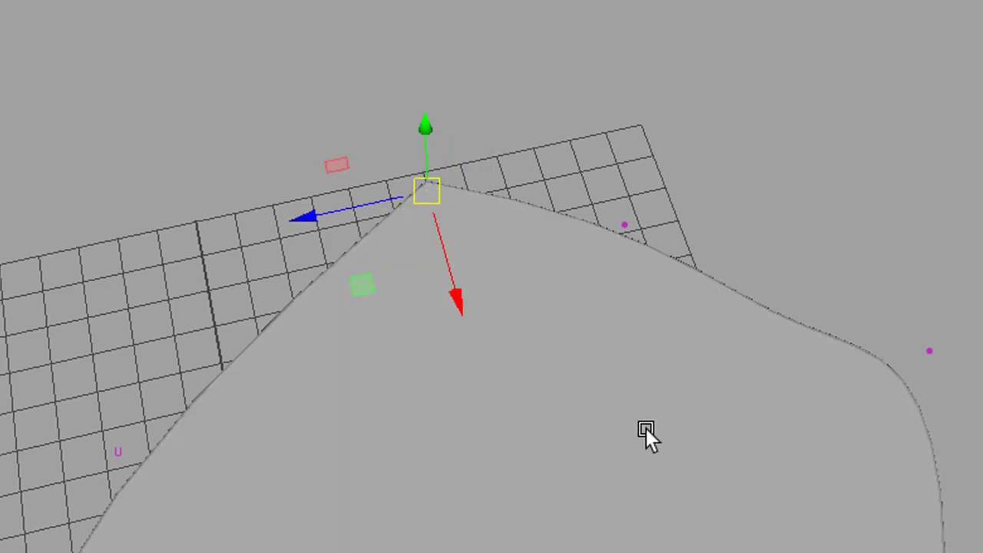
{"action": "left_click_drag", "start_coordinate": [646, 428], "coordinate": [526, 472], "text": "alt"}
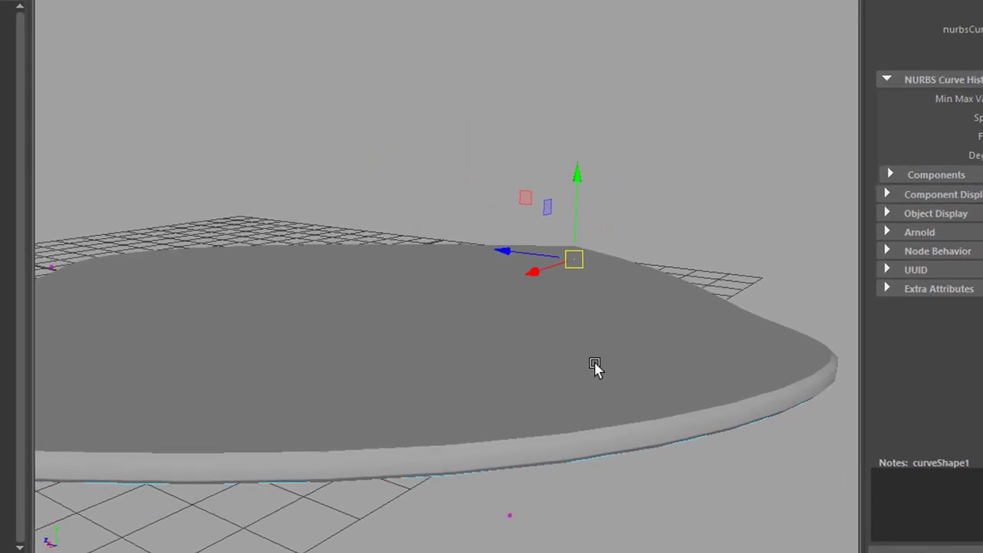
Select curve1 in the Outliner and scale it with its solid to about 0.452
{"action": "left_click_drag", "start_coordinate": [599, 466], "coordinate": [690, 436], "text": "alt"}
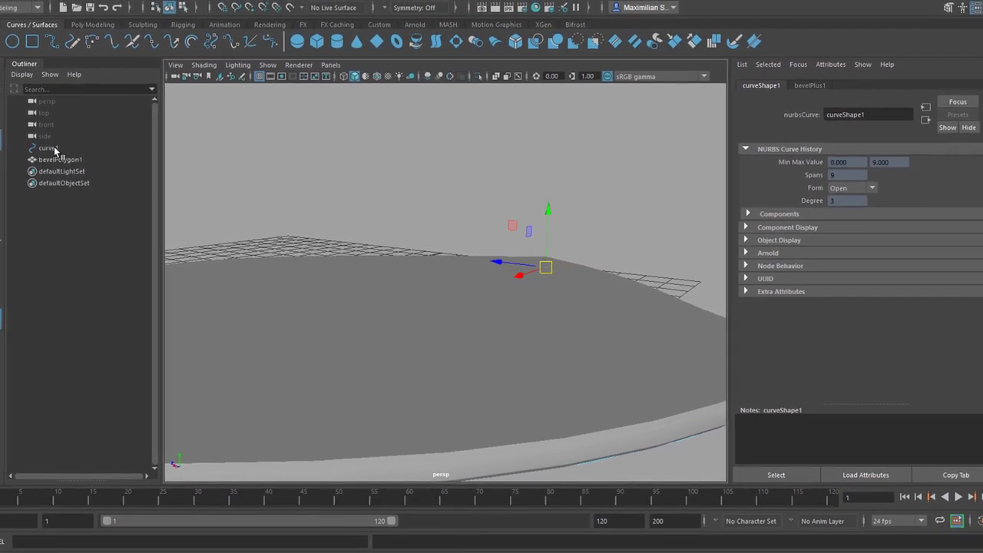
{"action": "left_click", "coordinate": [54, 147]}
{"action": "right_click_drag", "start_coordinate": [518, 352], "coordinate": [357, 368], "text": "alt"}
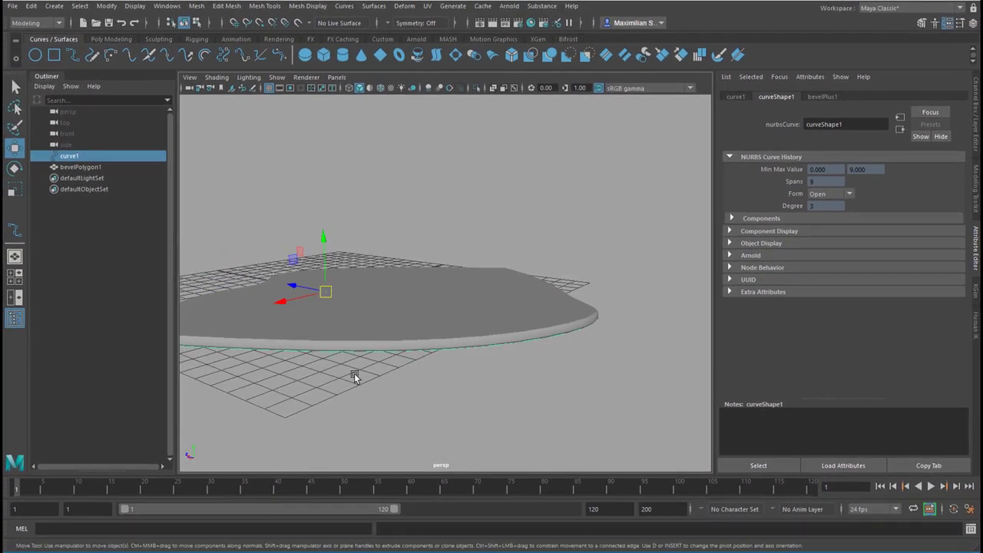
{"action": "key", "text": "r"}
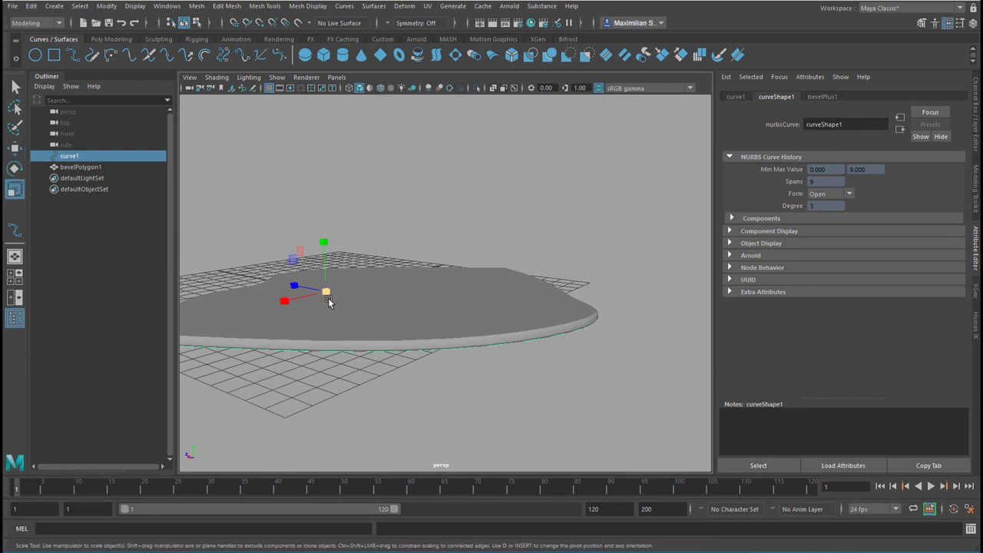
{"action": "left_click_drag", "start_coordinate": [326, 297], "coordinate": [70, 396]}
{"action": "scroll", "coordinate": [472, 371], "scroll_direction": "up", "scroll_amount": 5}
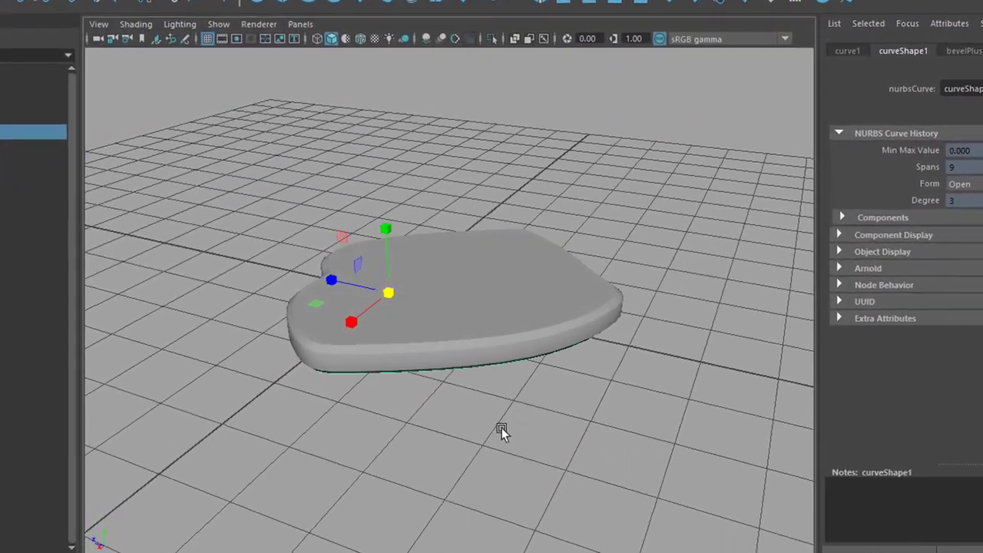
{"action": "right_click_drag", "start_coordinate": [502, 428], "coordinate": [681, 456], "text": "alt"}
{"action": "left_click_drag", "start_coordinate": [680, 457], "coordinate": [193, 330], "text": "alt"}
{"action": "left_click_drag", "start_coordinate": [481, 528], "coordinate": [607, 522], "text": "alt"}
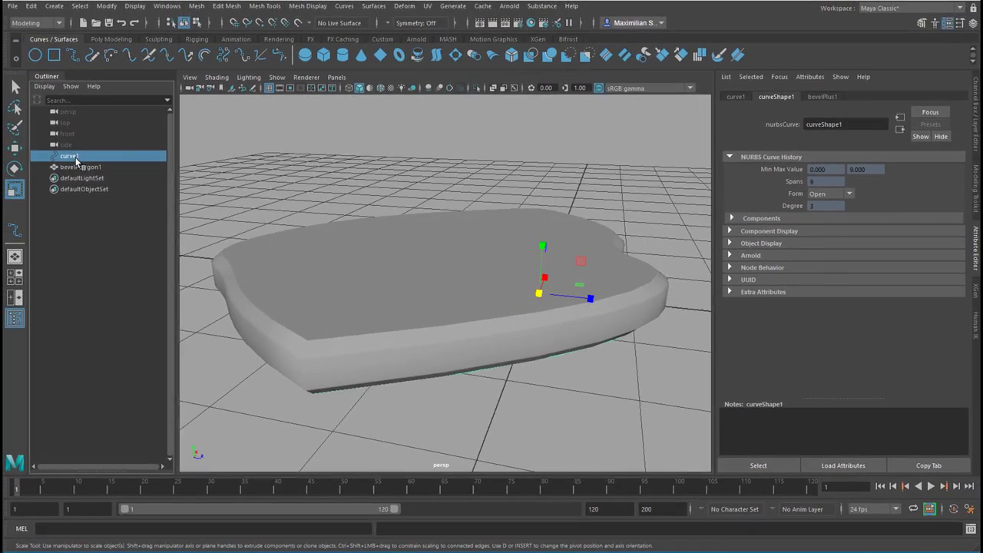
Set bevelPlus1's Bevel Width to 0.046 and bring up Assign New Material with Arnold shaders
{"action": "left_click", "coordinate": [823, 97]}
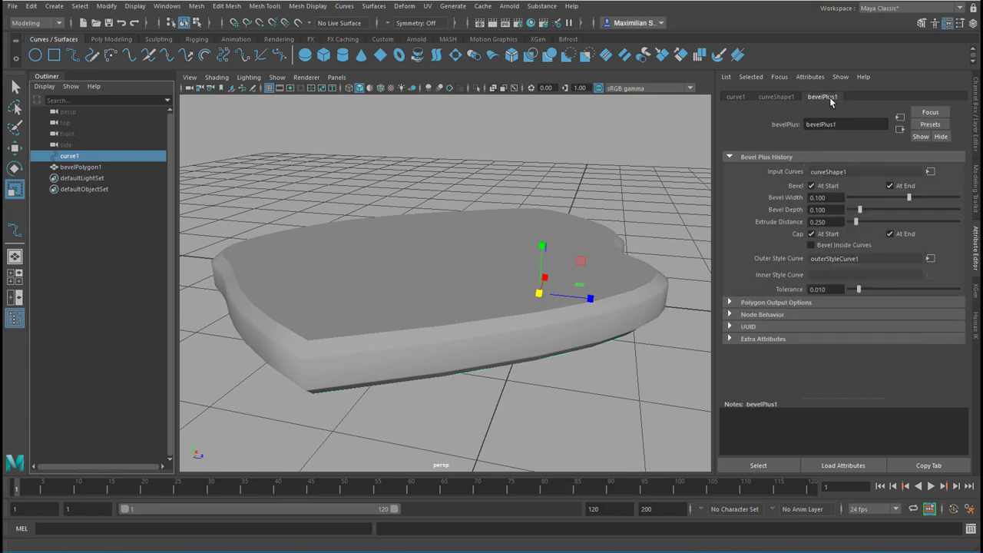
{"action": "left_click", "coordinate": [776, 97]}
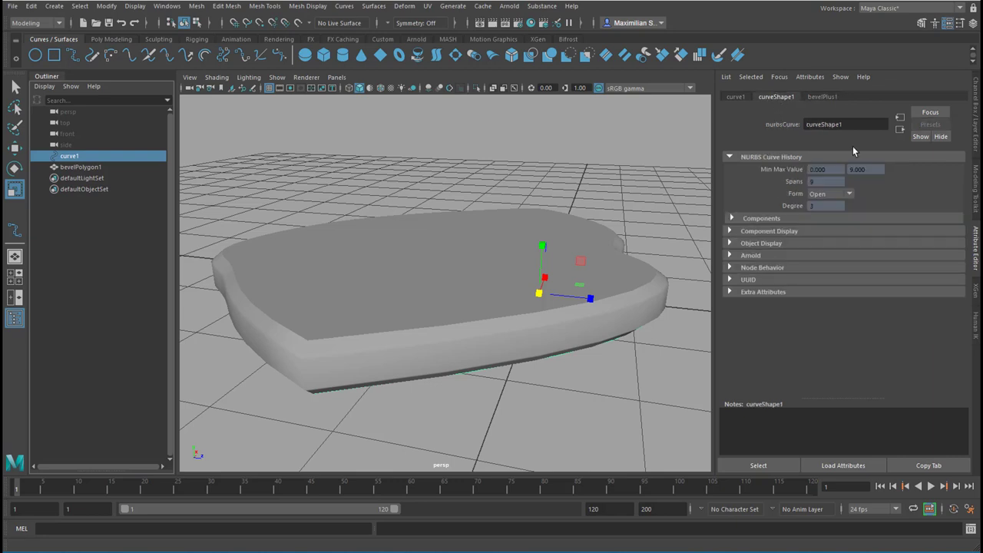
{"action": "left_click", "coordinate": [824, 97]}
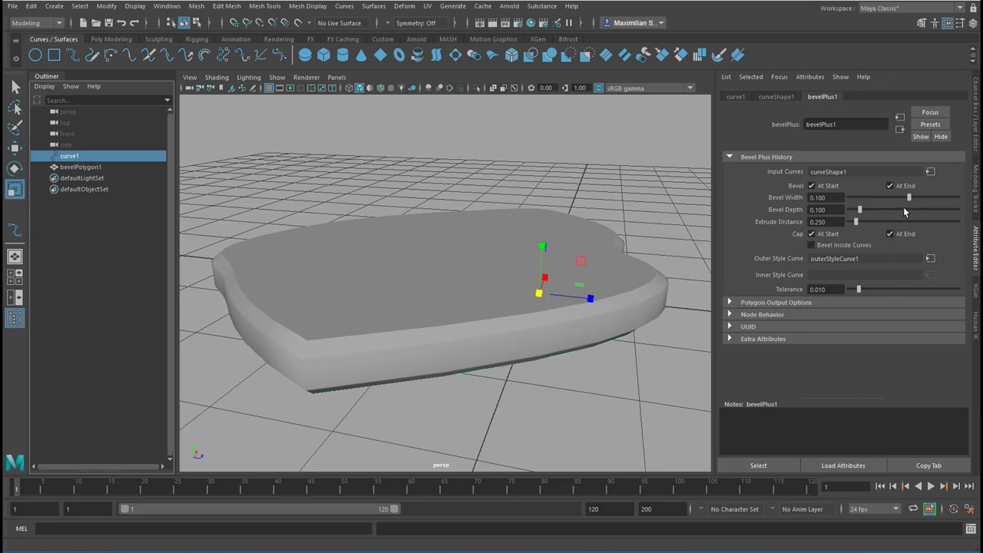
{"action": "left_click_drag", "start_coordinate": [910, 199], "coordinate": [894, 209]}
{"action": "left_click_drag", "start_coordinate": [466, 389], "coordinate": [468, 385], "text": "alt"}
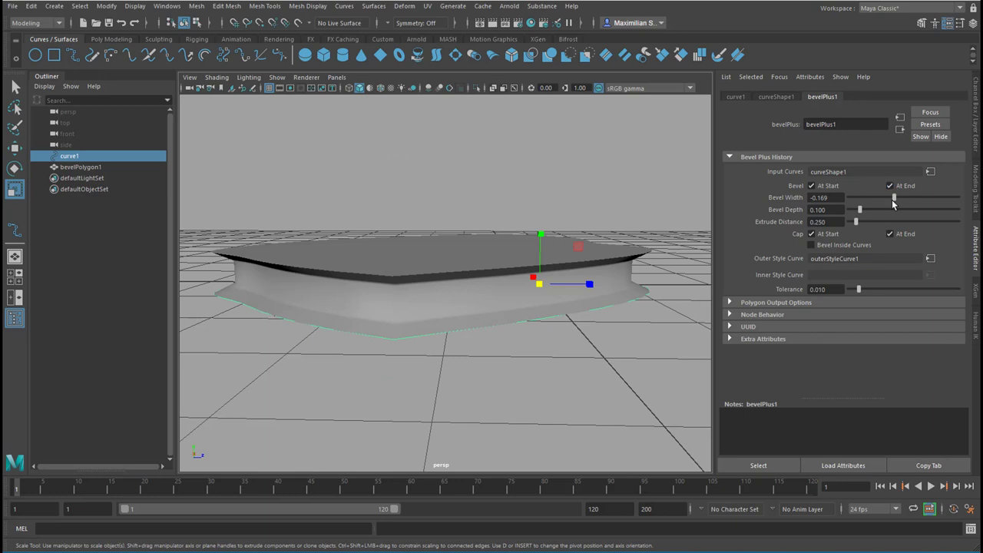
{"action": "left_click_drag", "start_coordinate": [895, 201], "coordinate": [907, 201]}
{"action": "right_click_drag", "start_coordinate": [457, 262], "coordinate": [475, 546]}
Assign an aiStandardSurface material with a light-blue base colour (H 206.2, S 0.588)
{"action": "left_click", "coordinate": [234, 266]}
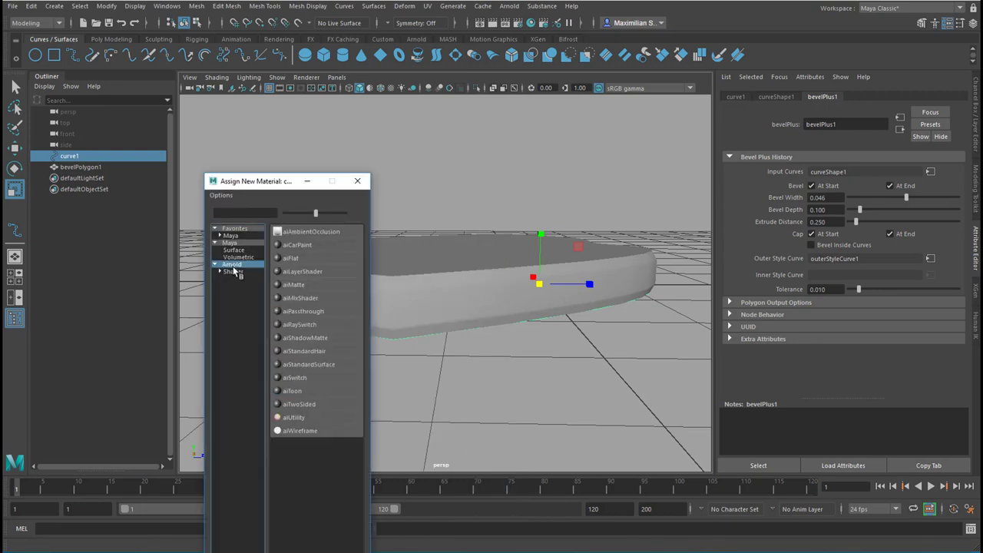
{"action": "left_click", "coordinate": [325, 364]}
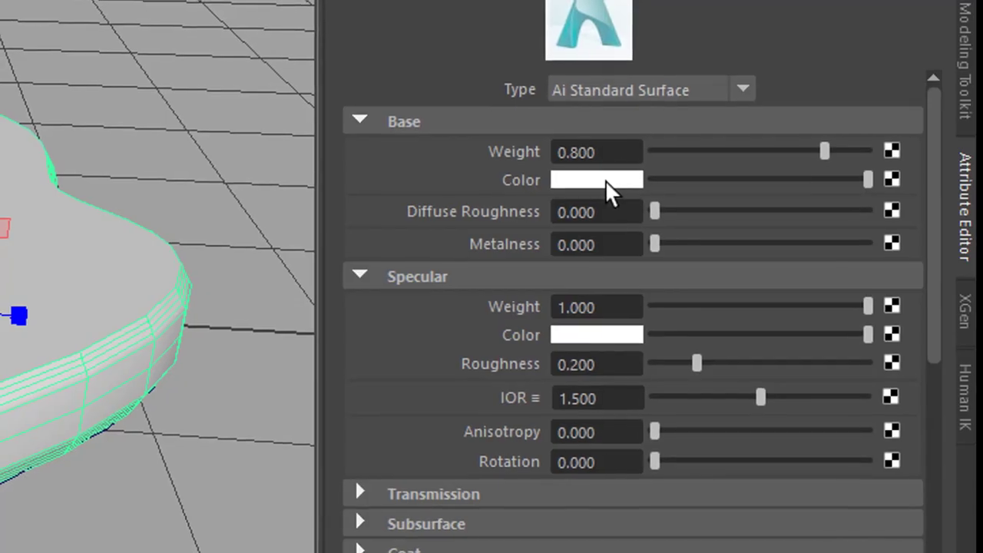
{"action": "left_click", "coordinate": [830, 239]}
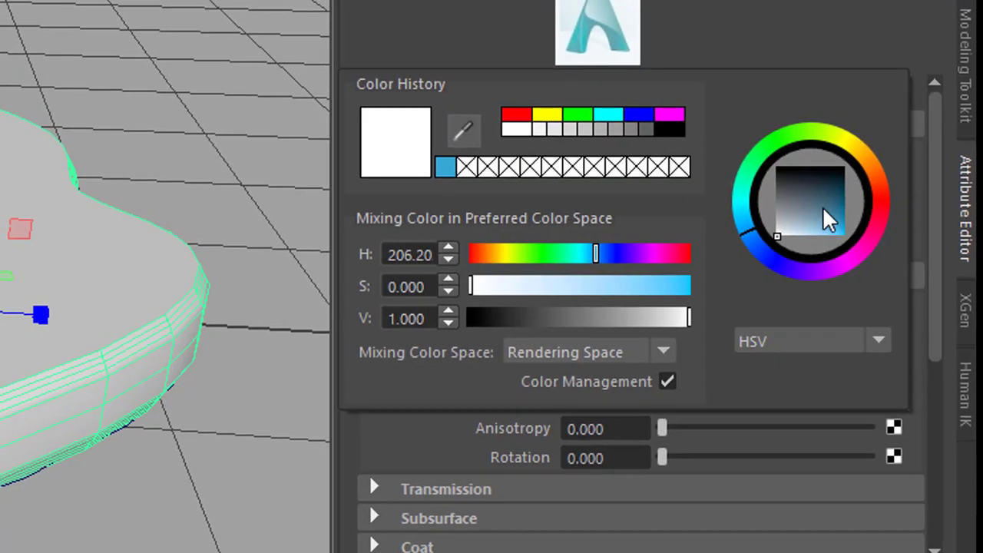
{"action": "left_click_drag", "start_coordinate": [823, 207], "coordinate": [817, 236]}
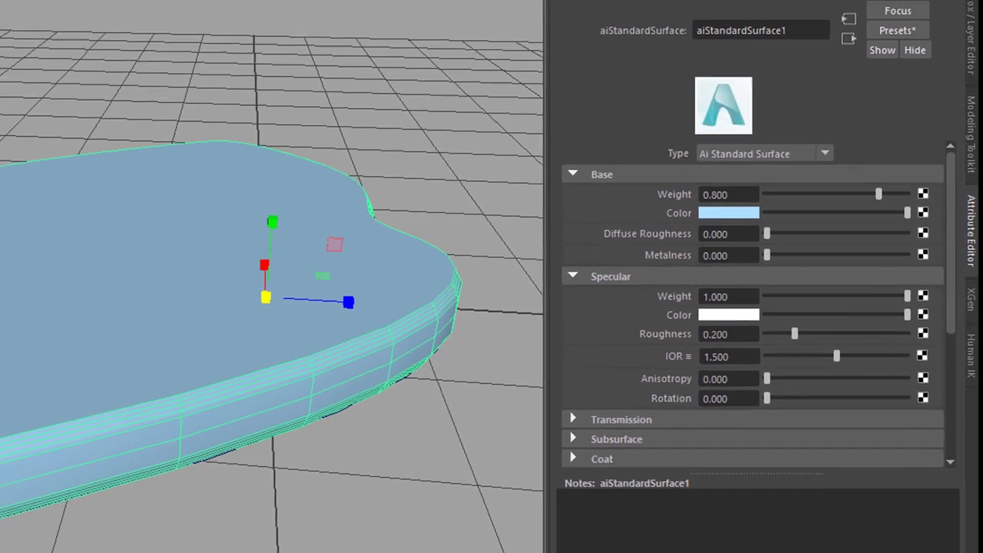
{"action": "left_click", "coordinate": [110, 171]}
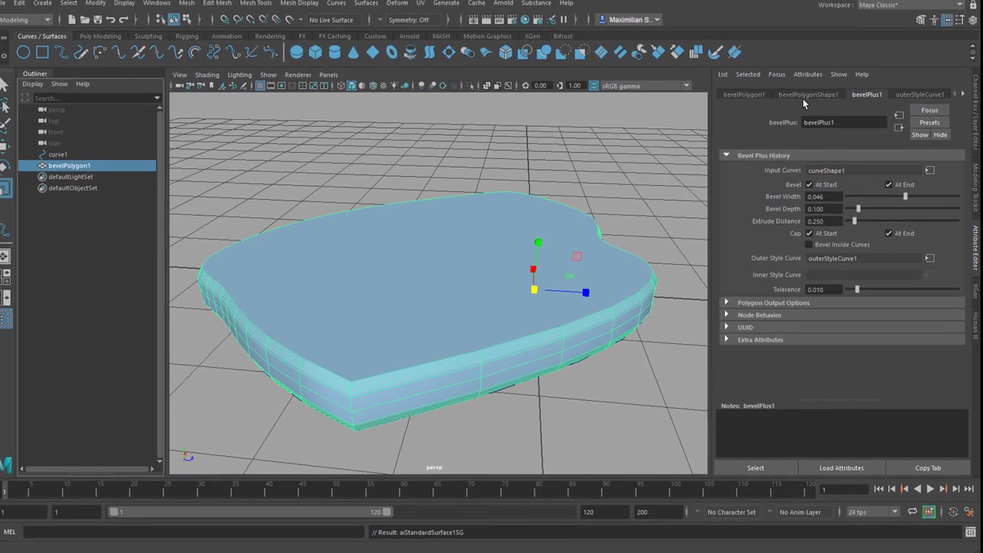
Try bevel depth 0.385 and extrude distance 1.067, then settle on Bevel Depth 0.026
{"action": "left_click", "coordinate": [803, 97]}
{"action": "left_click", "coordinate": [863, 96]}
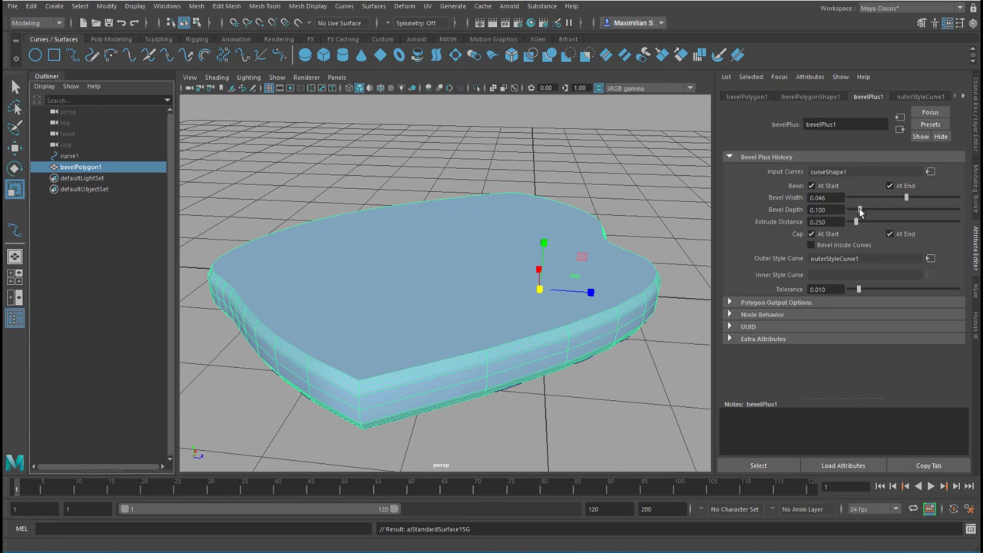
{"action": "mouse_move", "coordinate": [861, 211]}
{"action": "left_mouse_down"}
{"action": "mouse_move", "coordinate": [892, 213]}
{"action": "mouse_move", "coordinate": [848, 228]}
{"action": "mouse_move", "coordinate": [867, 228]}
{"action": "left_mouse_up"}
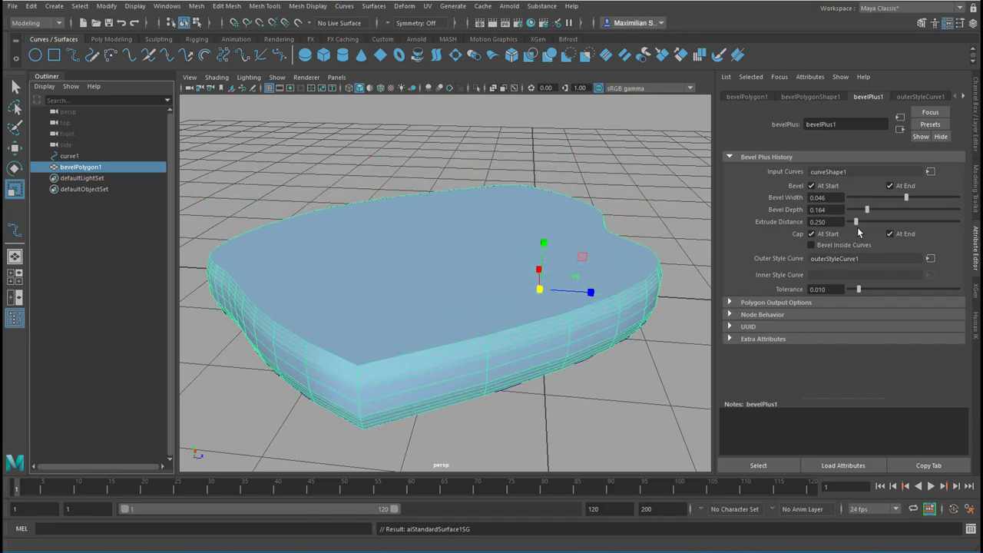
{"action": "left_click_drag", "start_coordinate": [858, 227], "coordinate": [880, 226]}
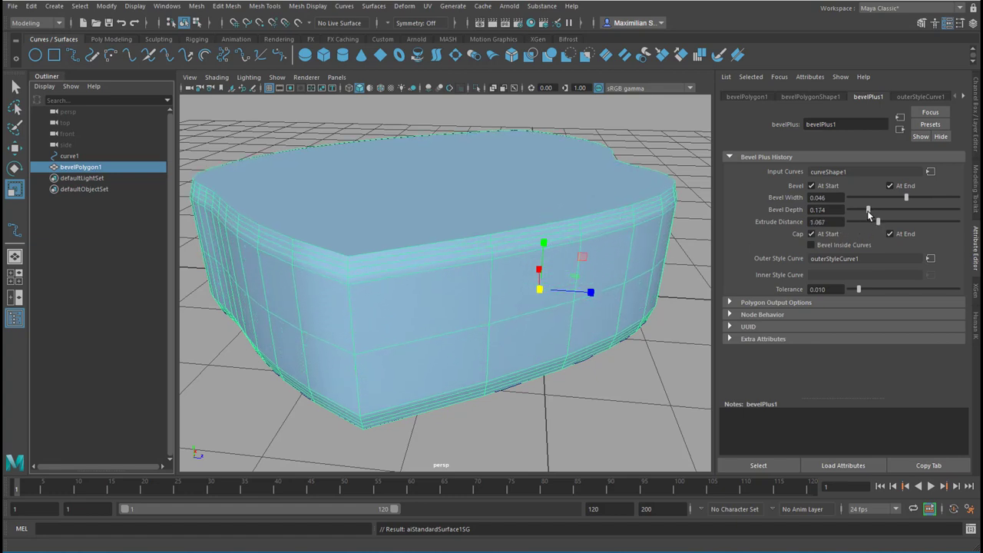
{"action": "left_click_drag", "start_coordinate": [868, 209], "coordinate": [851, 224]}
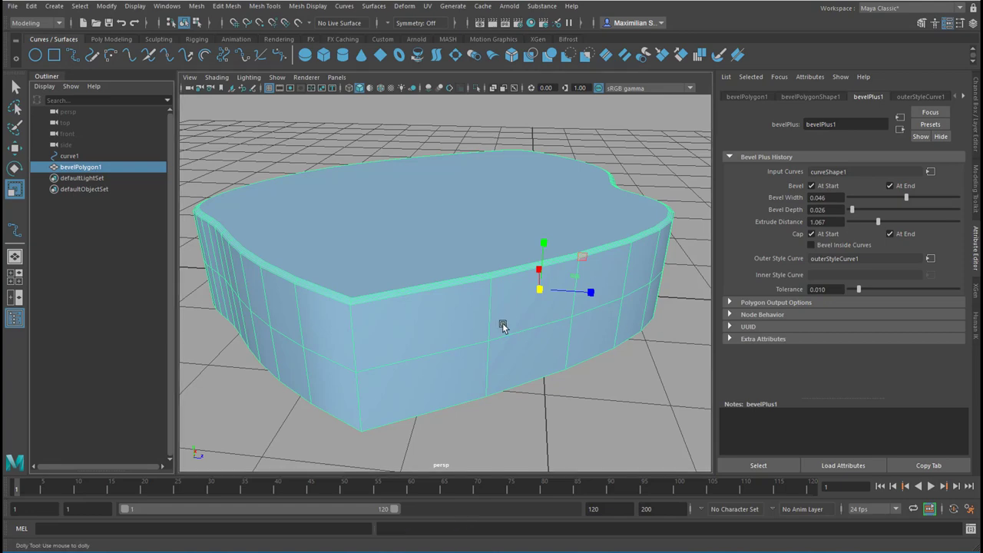
{"action": "right_click_drag", "start_coordinate": [503, 328], "coordinate": [576, 333], "text": "alt"}
{"action": "left_click_drag", "start_coordinate": [575, 333], "coordinate": [442, 351], "text": "alt"}
{"action": "right_click_drag", "start_coordinate": [542, 345], "coordinate": [504, 350], "text": "alt"}
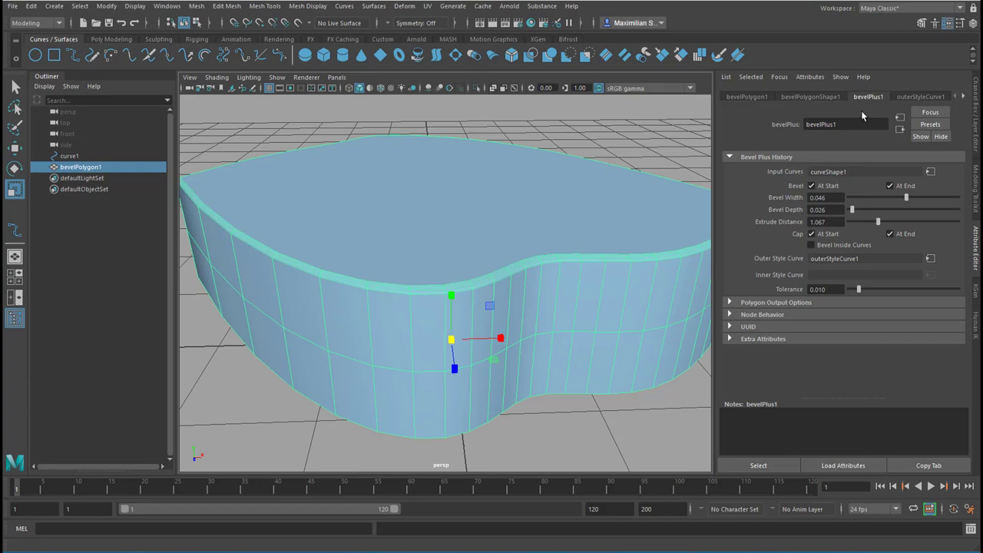
Turn off Bevel At End and Bevel At Start to compare the solid's edges
{"action": "left_click", "coordinate": [776, 464]}
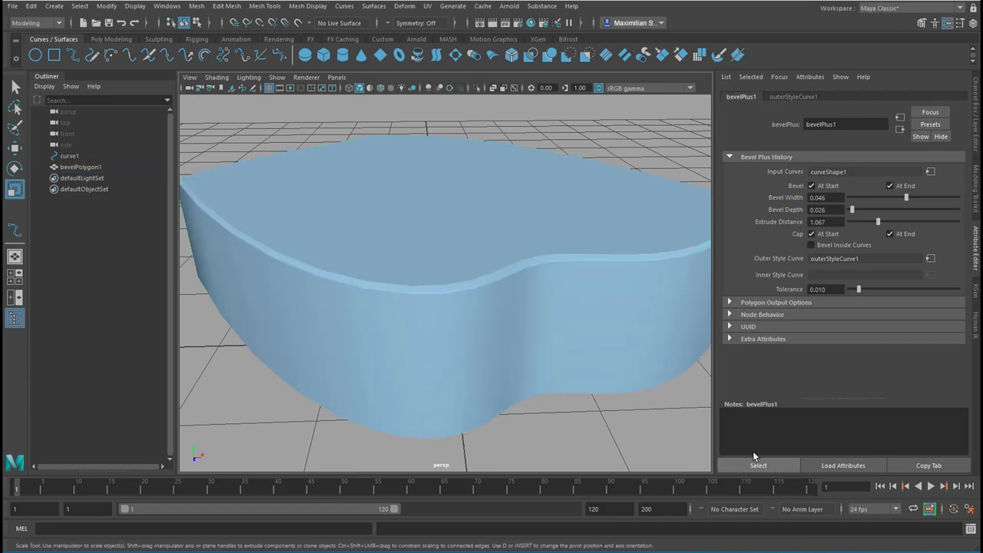
{"action": "left_click_drag", "start_coordinate": [685, 425], "coordinate": [478, 386], "text": "alt"}
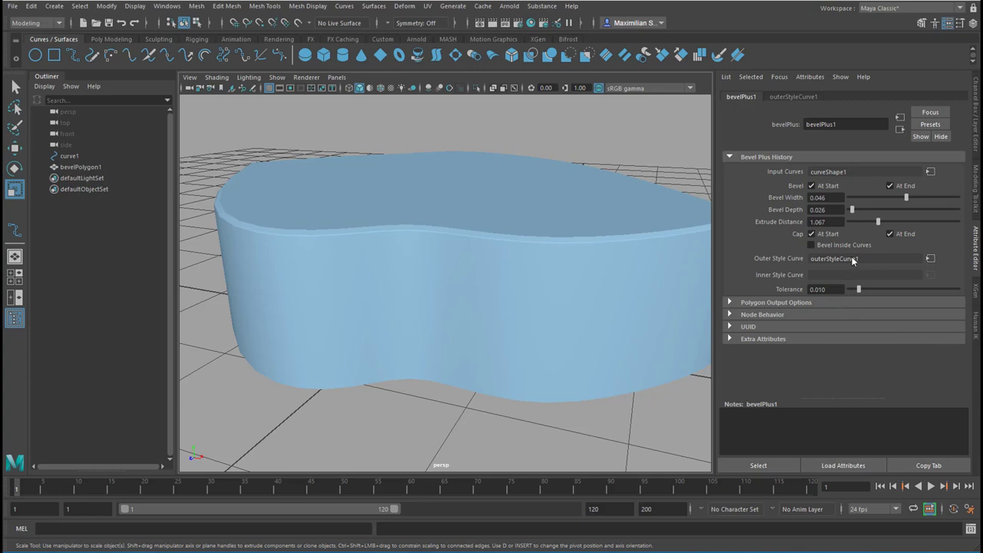
{"action": "left_click", "coordinate": [892, 186]}
{"action": "mouse_move", "coordinate": [602, 272]}
{"action": "left_mouse_down", "text": "alt"}
{"action": "mouse_move", "coordinate": [604, 290]}
{"action": "mouse_move", "coordinate": [578, 269]}
{"action": "mouse_move", "coordinate": [602, 235]}
{"action": "mouse_move", "coordinate": [601, 286]}
{"action": "left_mouse_up", "text": "alt"}
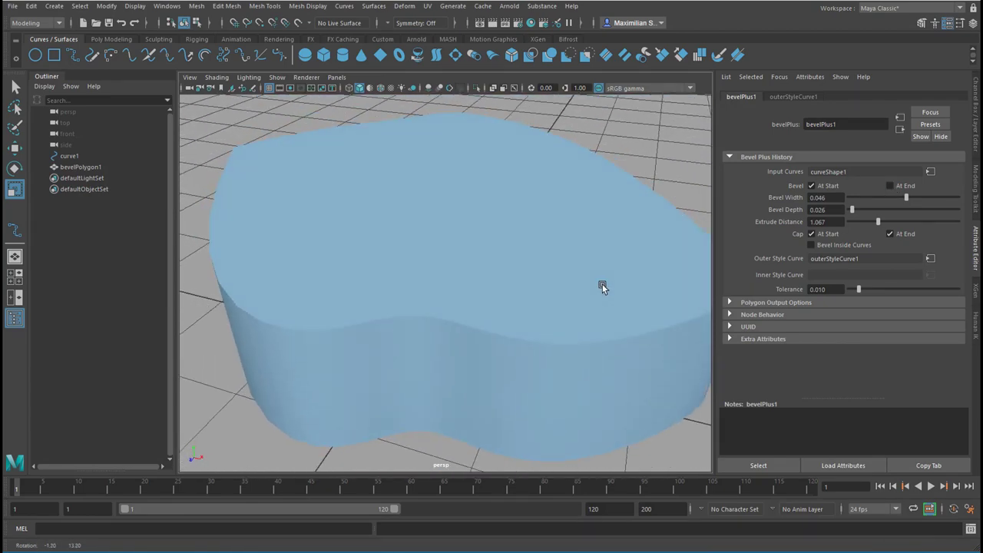
{"action": "left_click", "coordinate": [813, 186]}
{"action": "mouse_move", "coordinate": [602, 337]}
{"action": "left_mouse_down", "text": "alt"}
{"action": "mouse_move", "coordinate": [650, 312]}
{"action": "mouse_move", "coordinate": [616, 333]}
{"action": "left_mouse_up", "text": "alt"}
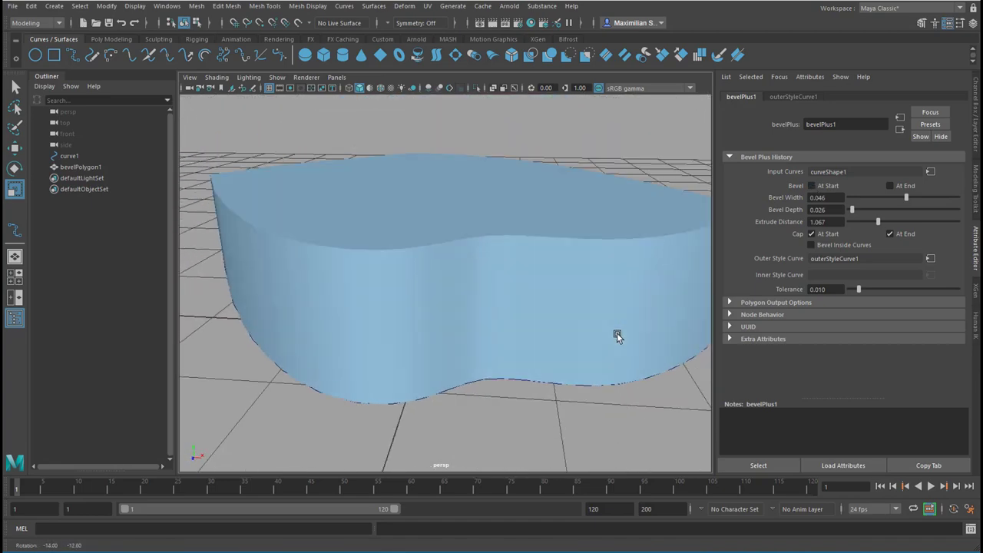
Re-enable both bevels and uncheck Cap At Start, leaving the underside open
{"action": "left_click", "coordinate": [813, 187]}
{"action": "left_click", "coordinate": [891, 186]}
{"action": "left_click_drag", "start_coordinate": [532, 358], "coordinate": [624, 332], "text": "alt"}
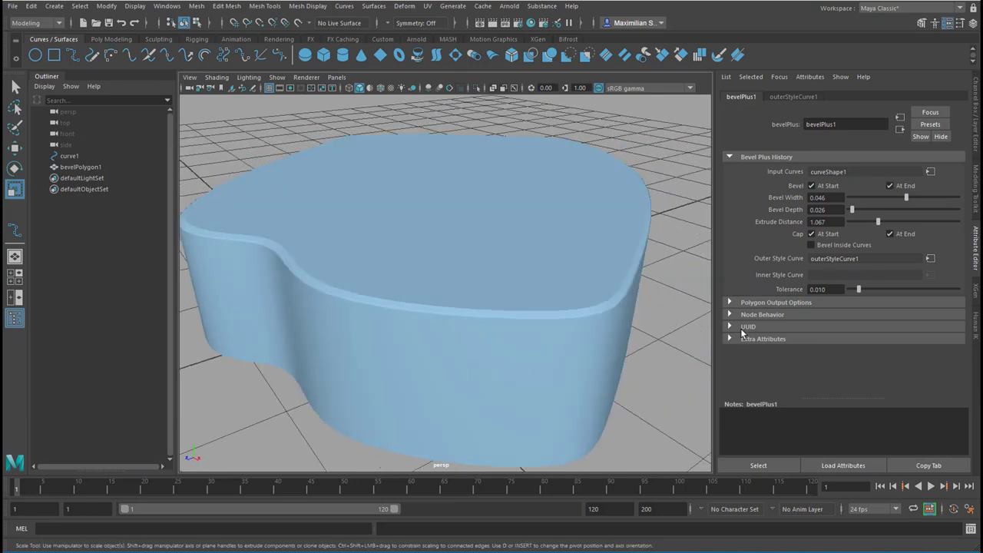
{"action": "left_click", "coordinate": [813, 234]}
{"action": "left_click_drag", "start_coordinate": [566, 328], "coordinate": [536, 365], "text": "alt"}
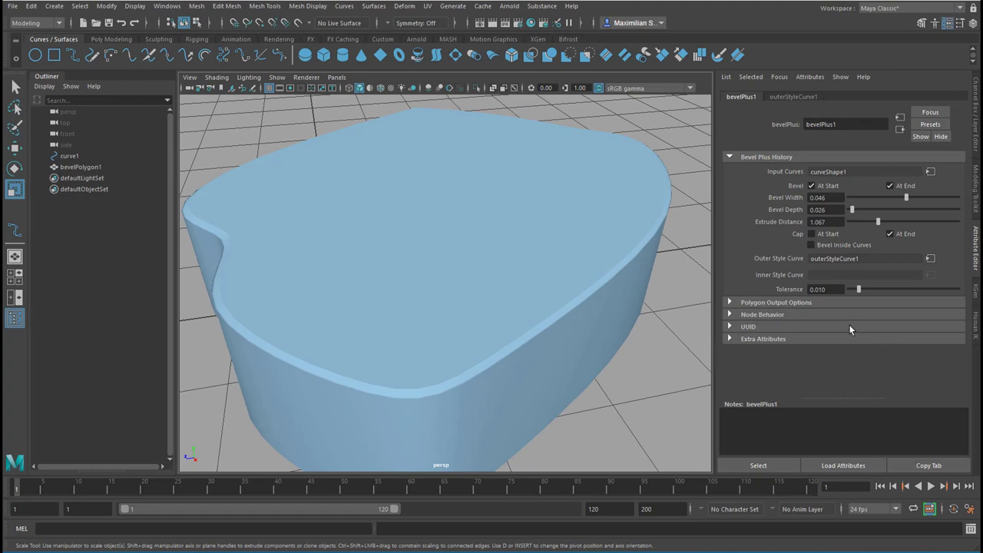
Turn Cap At End off and back on so bevelPlus1 keeps its end cap
{"action": "left_click", "coordinate": [889, 234]}
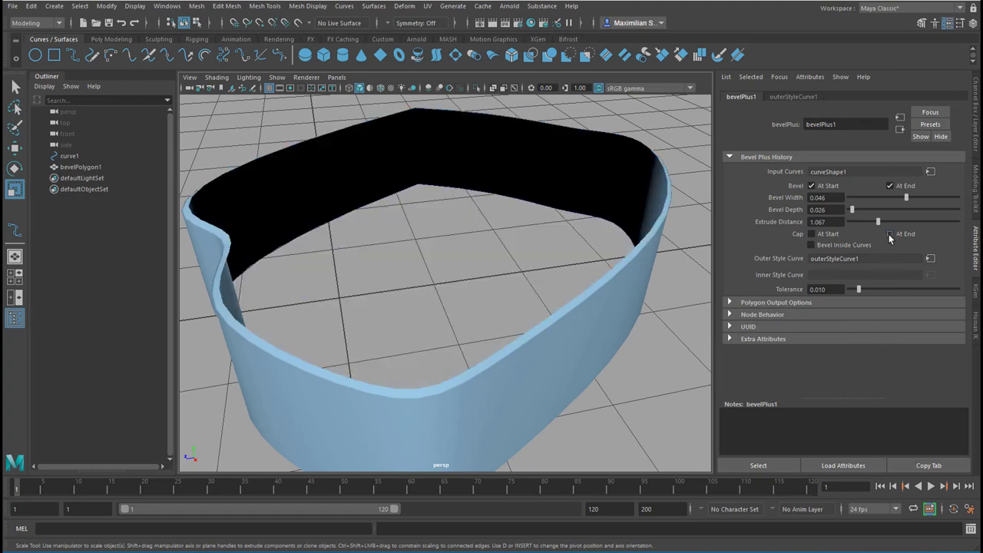
{"action": "left_click", "coordinate": [889, 234]}
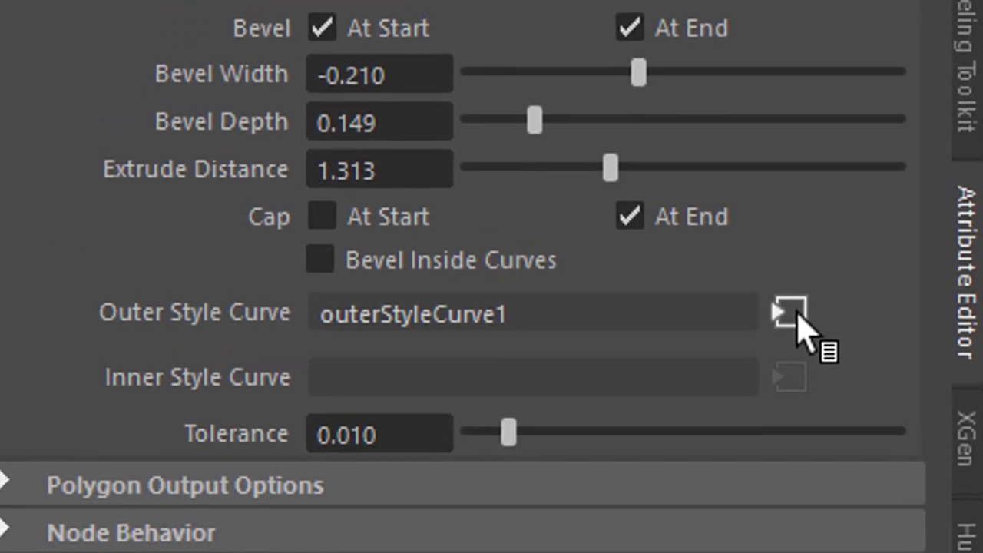
Preview the Straight In, Convex Out and Convex In styles on outerStyleCurve1
{"action": "left_click", "coordinate": [797, 313]}
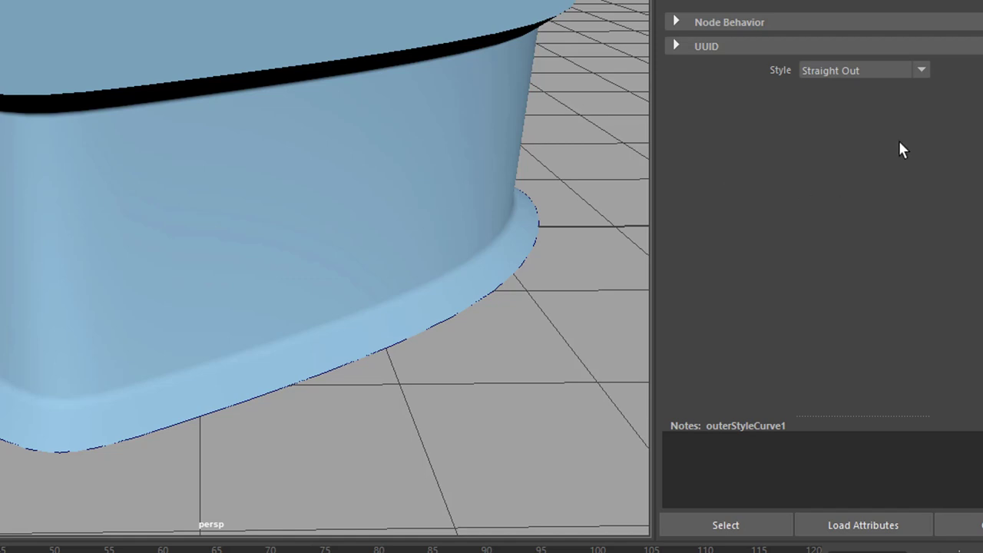
{"action": "left_click", "coordinate": [921, 71]}
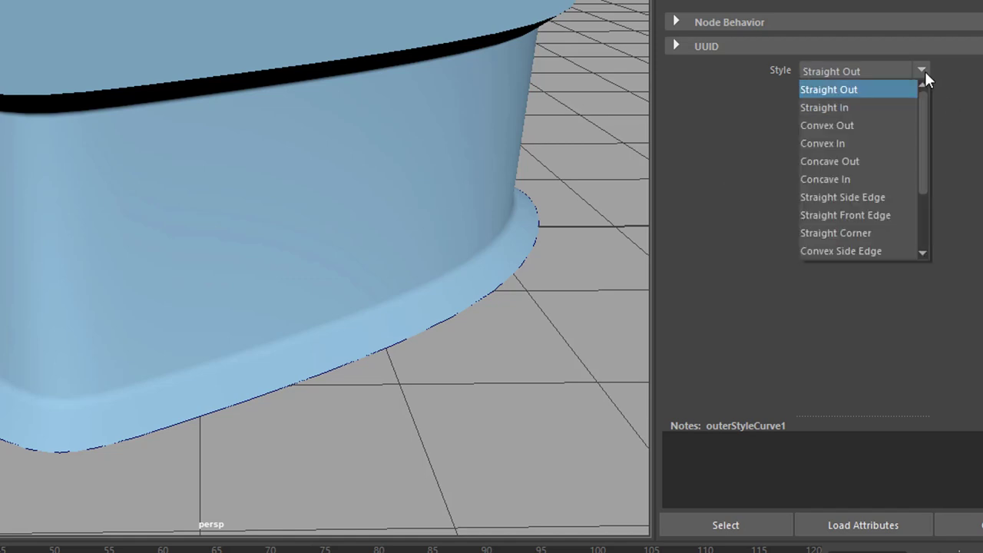
{"action": "left_click", "coordinate": [856, 107]}
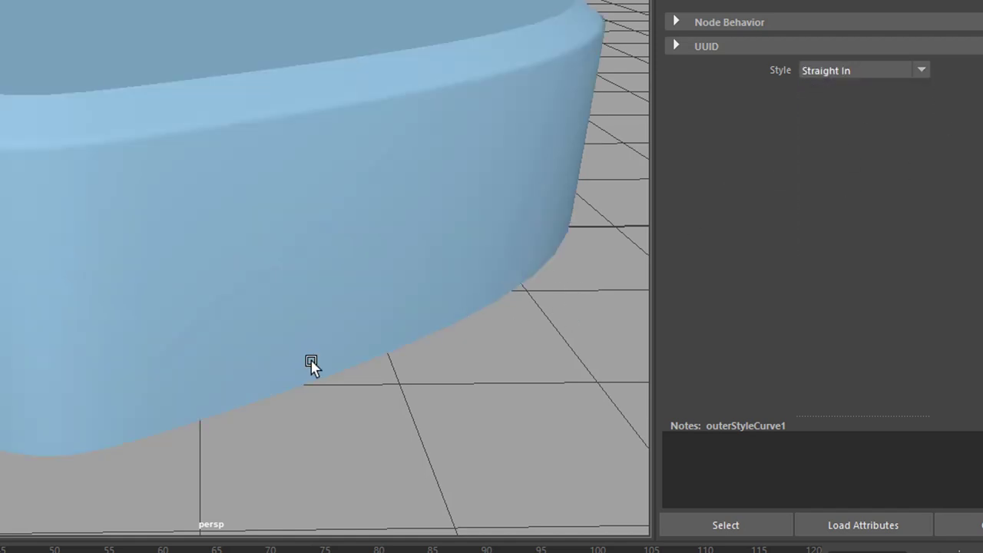
{"action": "left_click", "coordinate": [924, 77]}
{"action": "left_click", "coordinate": [880, 127]}
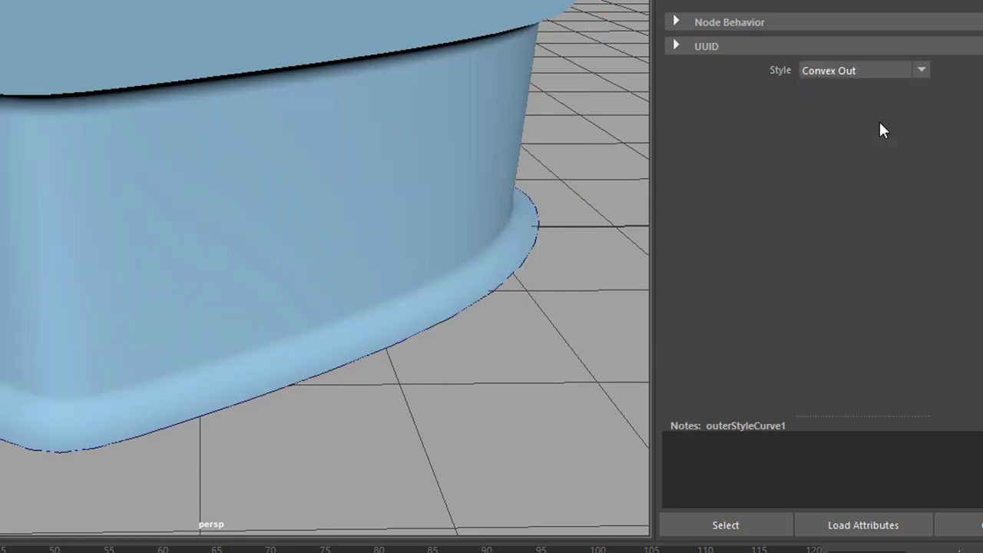
{"action": "left_click_drag", "start_coordinate": [368, 356], "coordinate": [445, 342], "text": "alt"}
{"action": "left_click", "coordinate": [924, 70]}
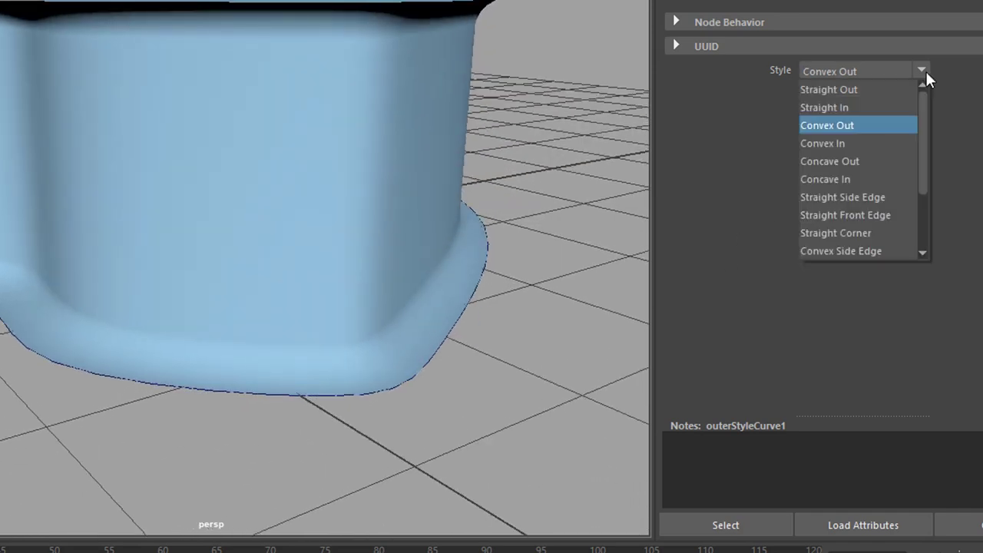
{"action": "left_click", "coordinate": [882, 143]}
{"action": "left_click_drag", "start_coordinate": [538, 315], "coordinate": [468, 195], "text": "alt"}
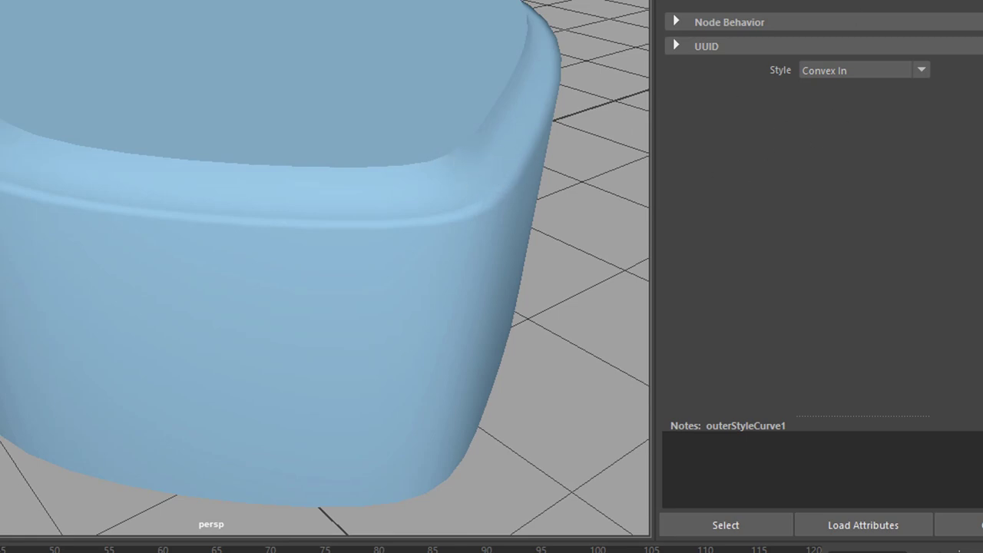
Adjust the Bevel Width slider in the bevelPlus1 settings
{"action": "left_click", "coordinate": [883, 2]}
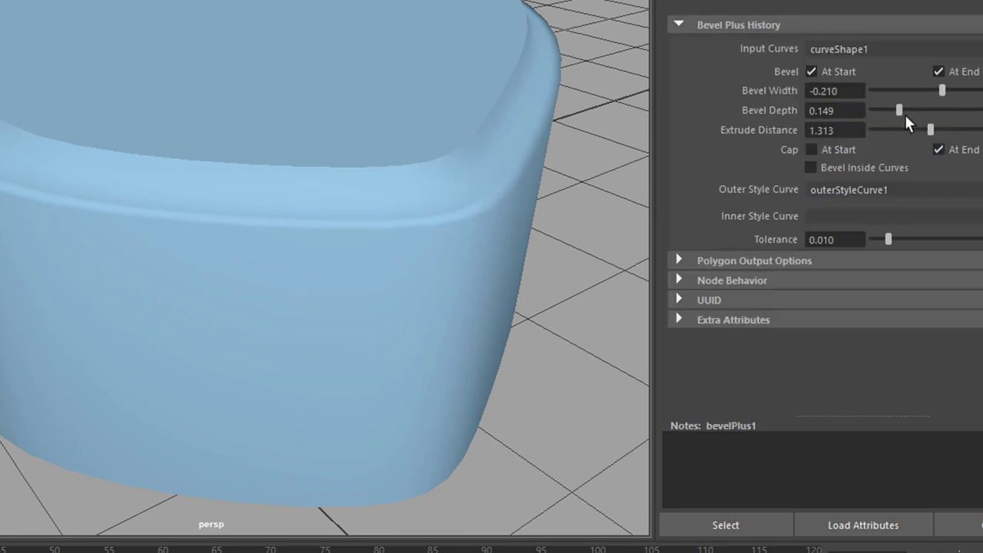
{"action": "left_click_drag", "start_coordinate": [942, 91], "coordinate": [973, 91]}
{"action": "left_click", "coordinate": [876, 3]}
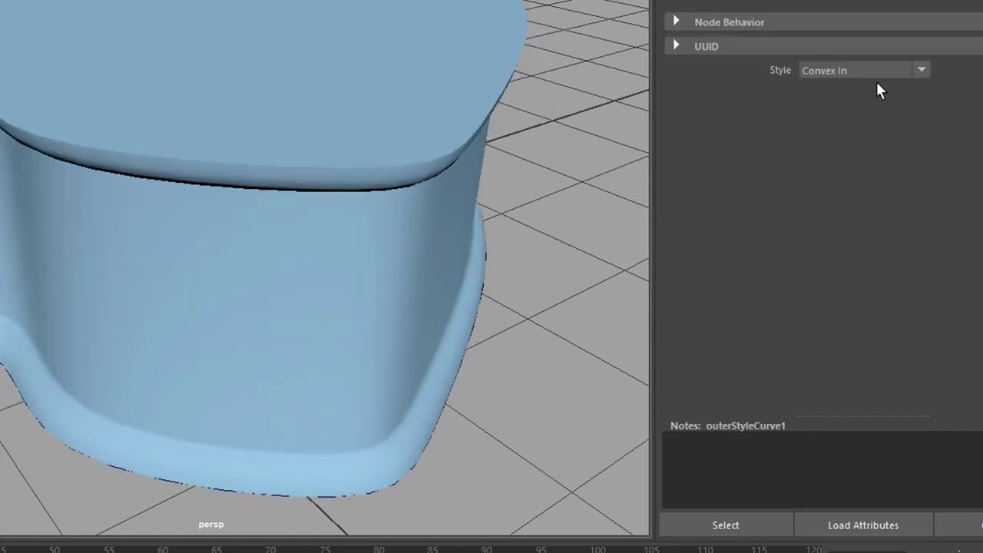
Try Concave Out and Concave In, then settle on the Straight Side Edge style
{"action": "left_click", "coordinate": [921, 71]}
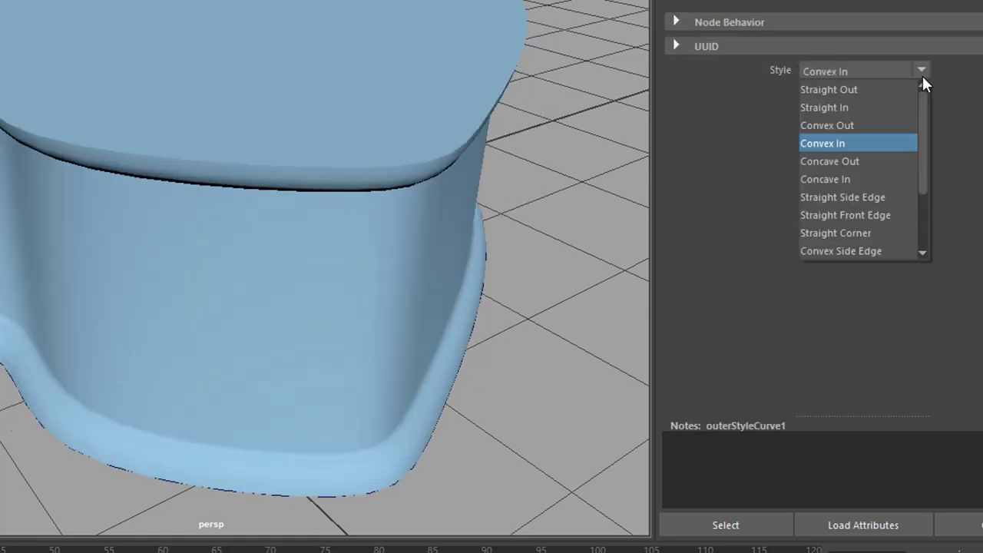
{"action": "left_click", "coordinate": [881, 161]}
{"action": "scroll", "coordinate": [468, 305], "scroll_direction": "up", "scroll_amount": 5}
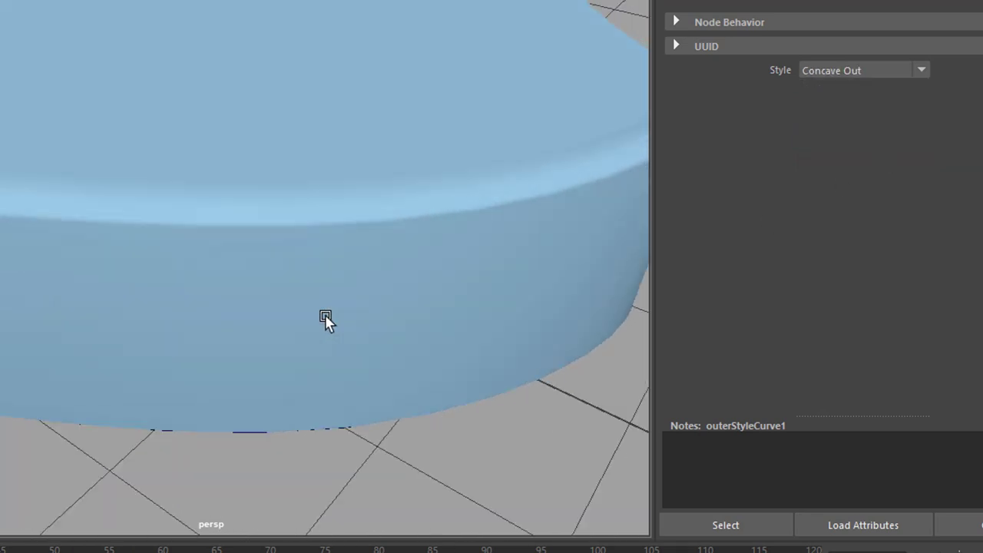
{"action": "scroll", "coordinate": [467, 297], "scroll_direction": "down", "scroll_amount": 3}
{"action": "scroll", "coordinate": [467, 297], "scroll_direction": "up", "scroll_amount": 2}
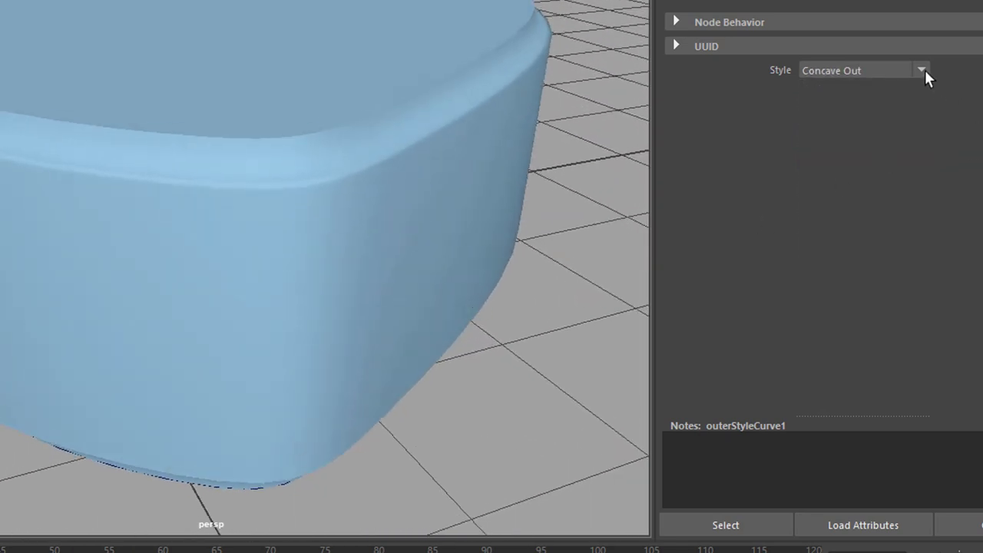
{"action": "left_click", "coordinate": [924, 70]}
{"action": "left_click", "coordinate": [873, 178]}
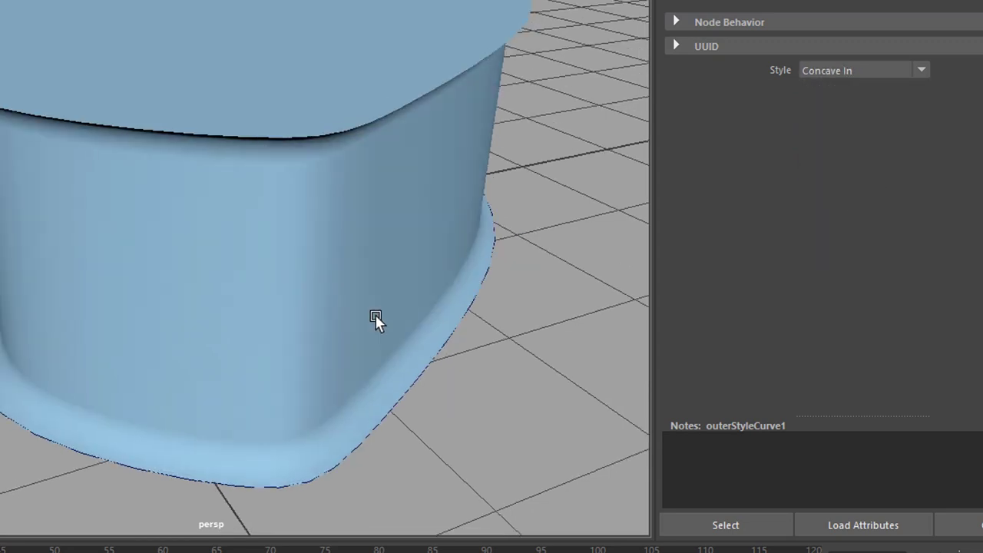
{"action": "scroll", "coordinate": [388, 314], "scroll_direction": "down", "scroll_amount": 1}
{"action": "left_click", "coordinate": [923, 70]}
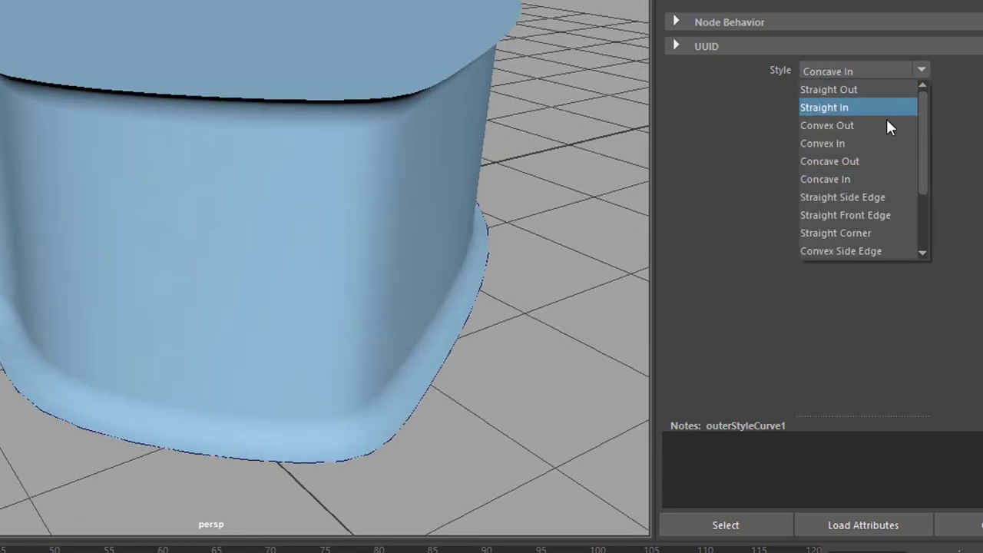
{"action": "left_click", "coordinate": [871, 197]}
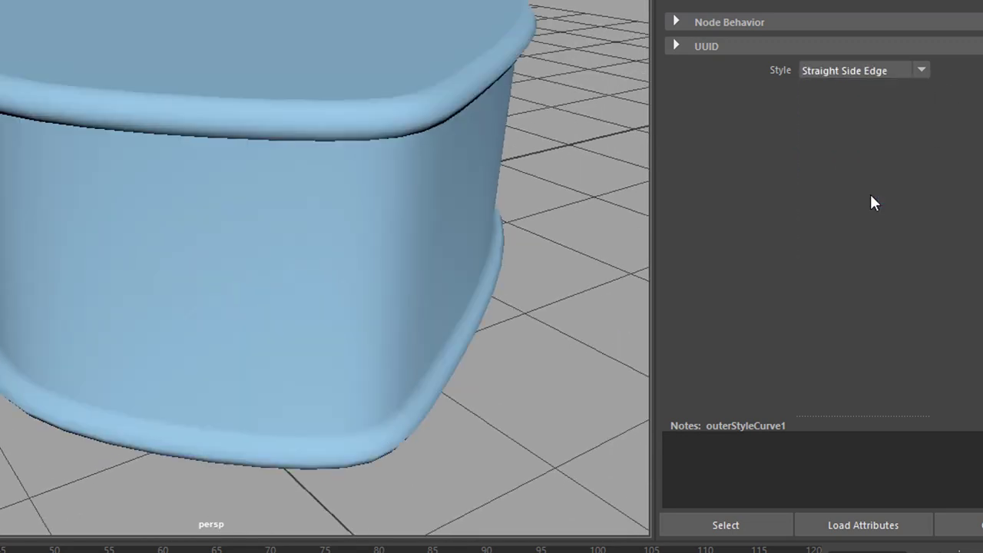
{"action": "scroll", "coordinate": [459, 305], "scroll_direction": "up", "scroll_amount": 3}
{"action": "scroll", "coordinate": [478, 299], "scroll_direction": "down", "scroll_amount": 3}
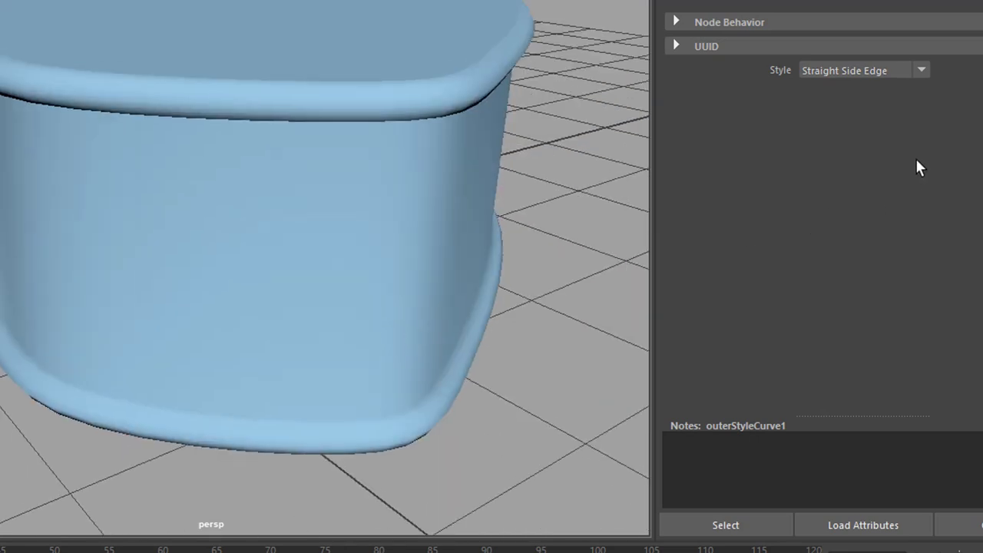
Set the outer style curve's bevel profile to Convex Crease
{"action": "left_click", "coordinate": [921, 71]}
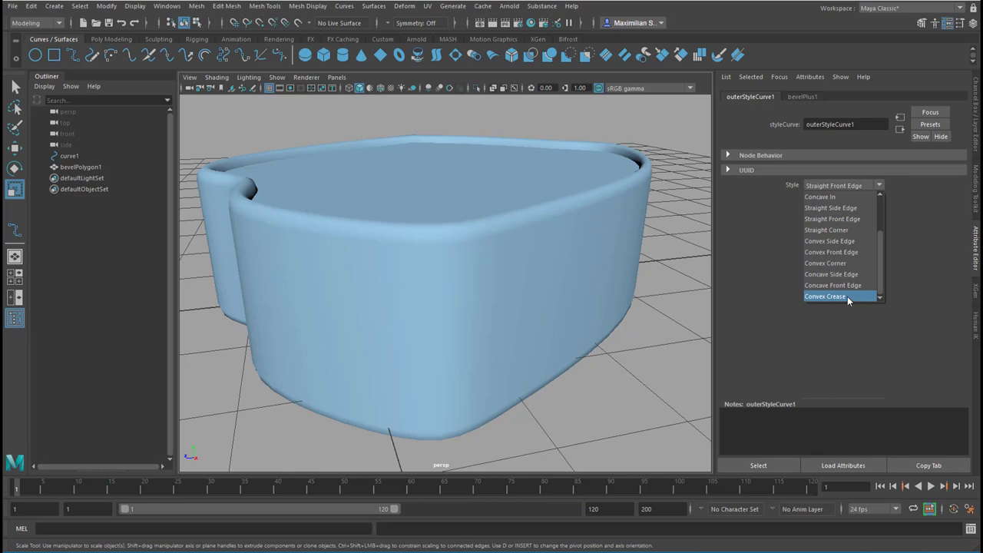
{"action": "left_click", "coordinate": [848, 297]}
{"action": "scroll", "coordinate": [607, 311], "scroll_direction": "up", "scroll_amount": 5}
{"action": "scroll", "coordinate": [617, 305], "scroll_direction": "down", "scroll_amount": 6}
{"action": "left_click_drag", "start_coordinate": [521, 318], "coordinate": [560, 320], "text": "alt"}
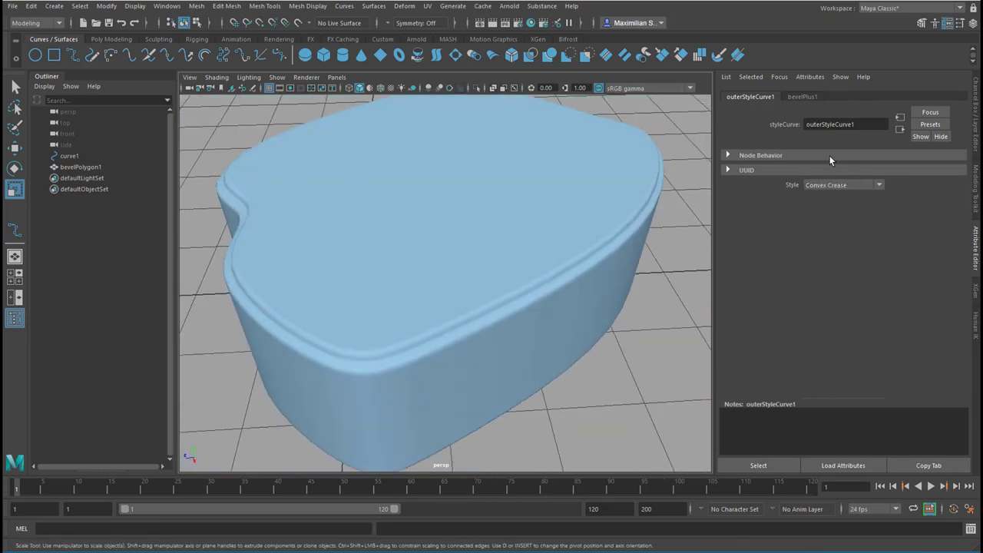
Widen Bevel Width to 0.313 in bevelPlus1 and select the solid
{"action": "left_click", "coordinate": [803, 97]}
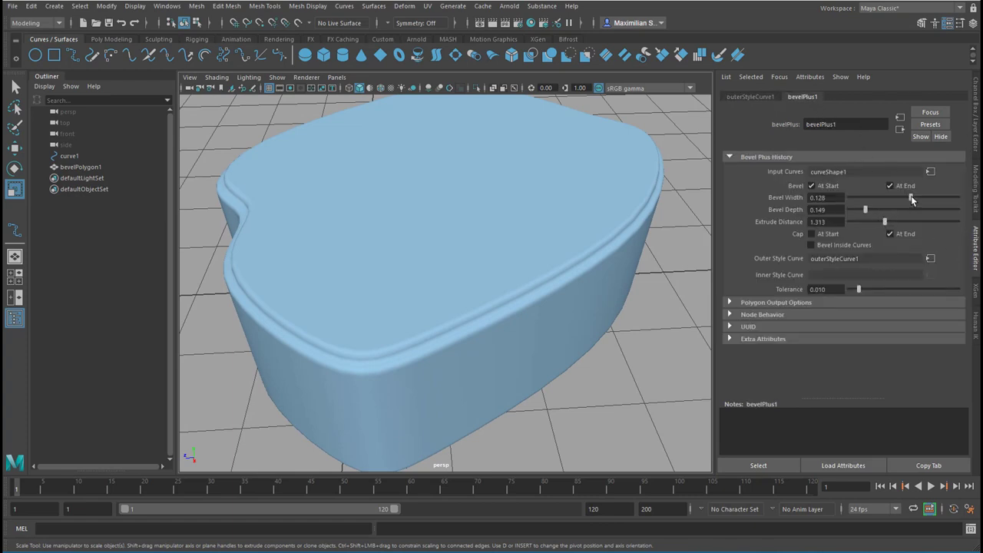
{"action": "left_click_drag", "start_coordinate": [912, 199], "coordinate": [882, 203]}
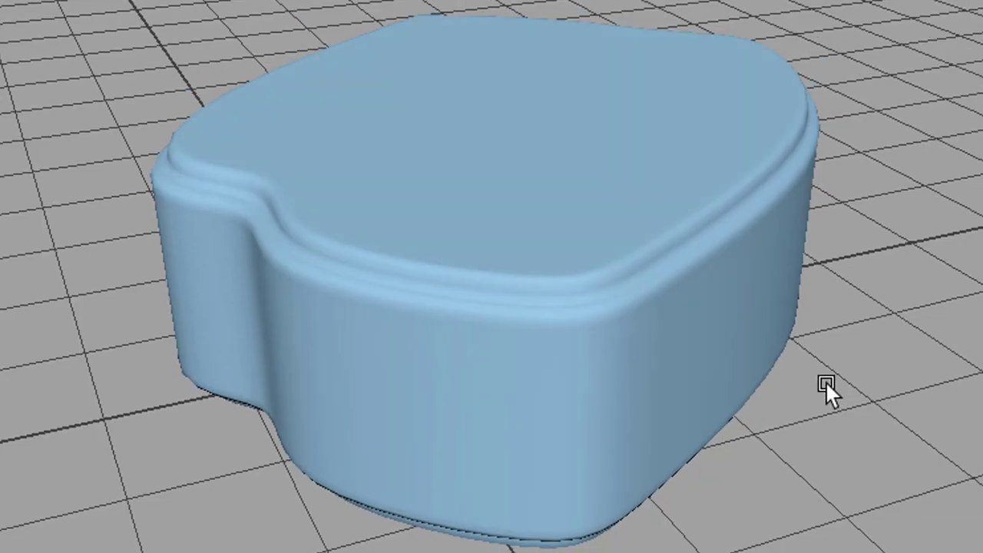
{"action": "left_click", "coordinate": [590, 146]}
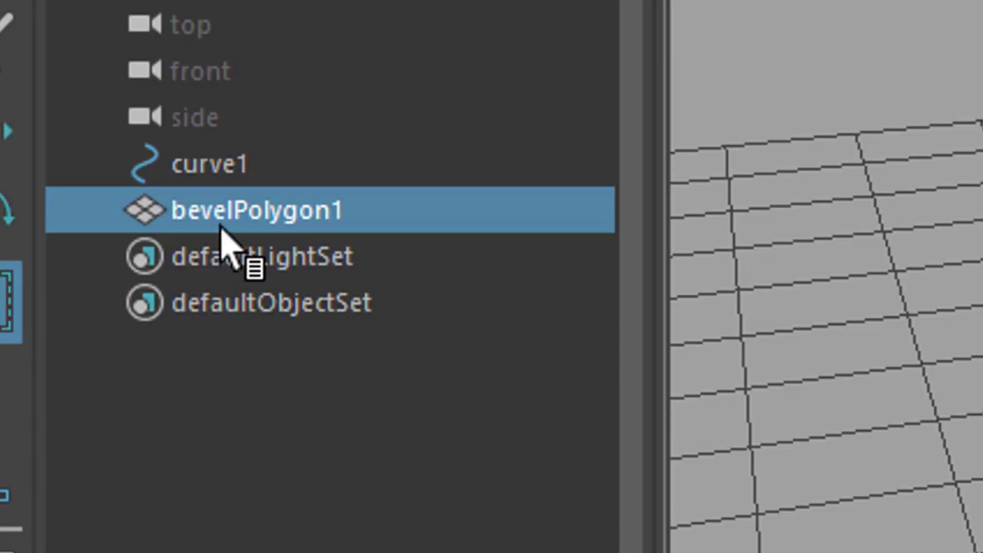
Hide bevelPolygon1, duplicate curve1 and move the copy curve2 aside along Z
{"action": "mouse_move", "coordinate": [231, 241]}
{"action": "left_mouse_down"}
{"action": "mouse_move", "coordinate": [284, 231]}
{"action": "mouse_move", "coordinate": [234, 234]}
{"action": "left_mouse_up"}
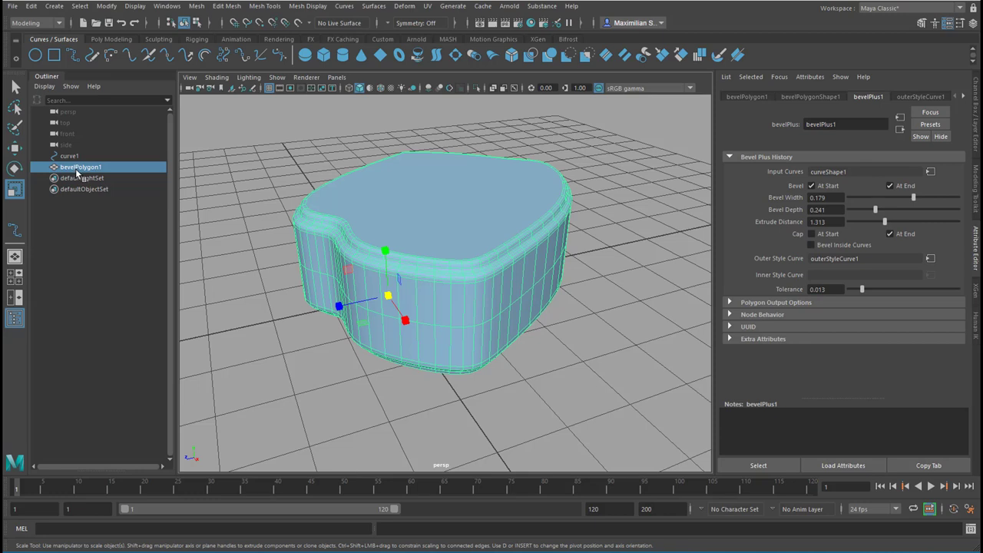
{"action": "key", "text": "h"}
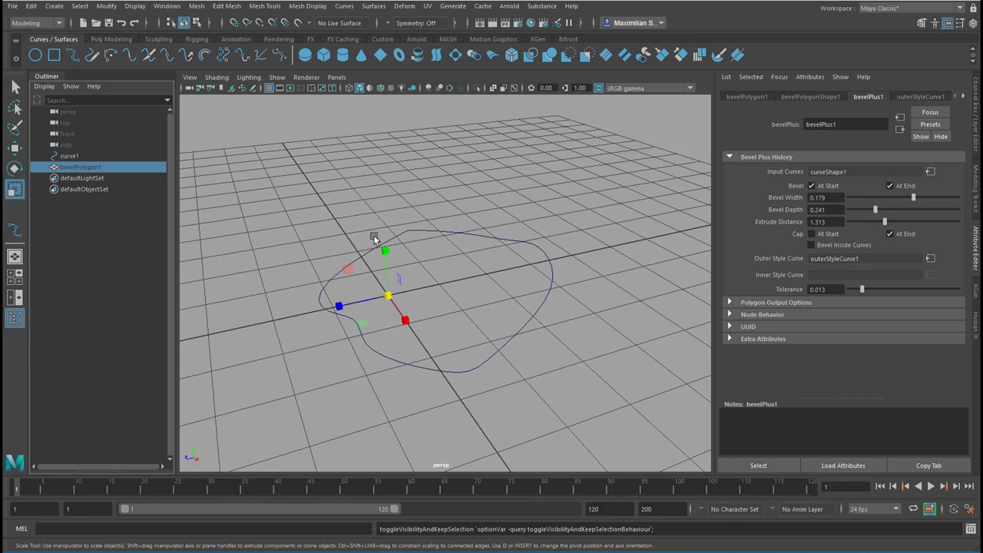
{"action": "left_click", "coordinate": [486, 232]}
{"action": "left_click_drag", "start_coordinate": [559, 298], "coordinate": [577, 284], "text": "alt"}
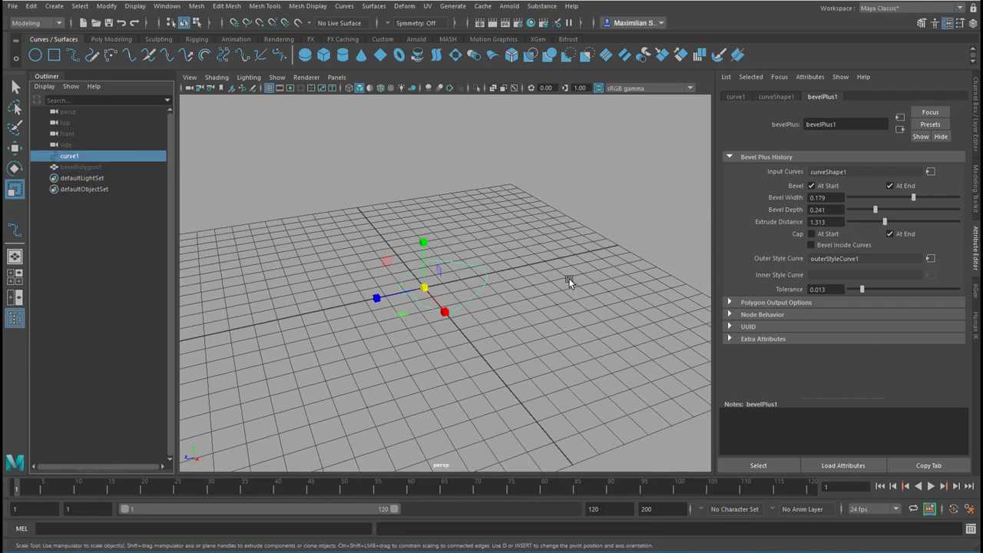
{"action": "key", "text": "ctrl+d"}
{"action": "key", "text": "w"}
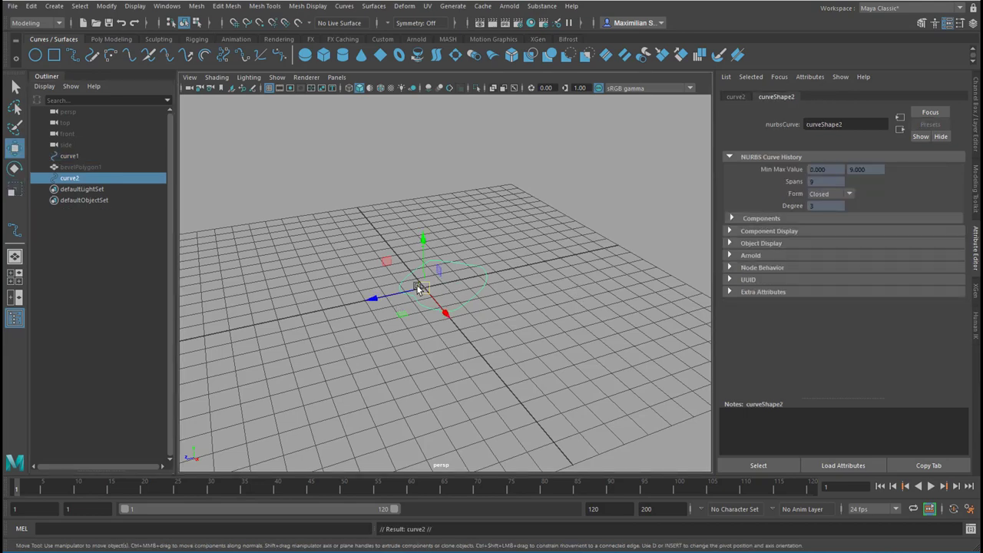
{"action": "left_click_drag", "start_coordinate": [386, 297], "coordinate": [439, 343]}
Open the Surfaces > Bevel Plus options and switch output geometry to NURBS
{"action": "left_click", "coordinate": [369, 7]}
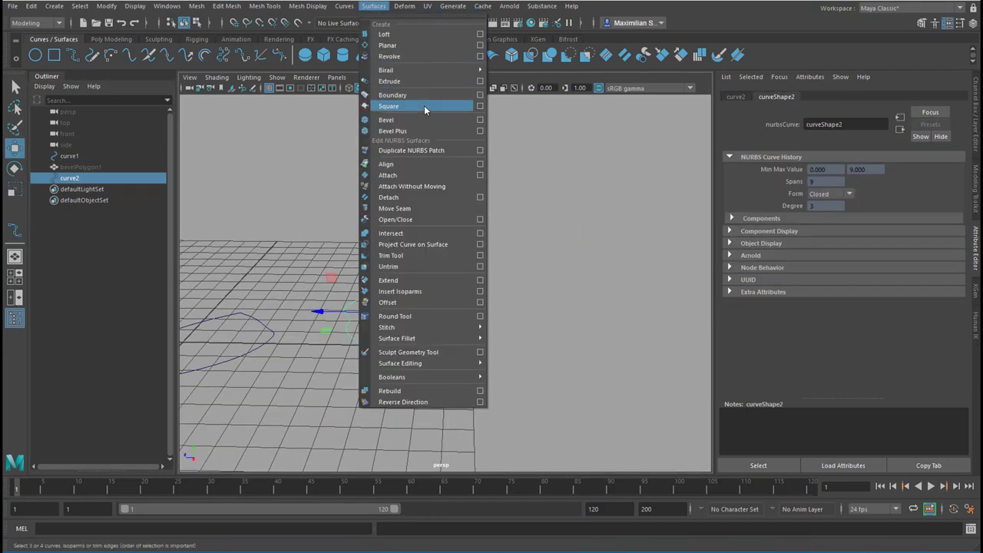
{"action": "left_click", "coordinate": [480, 131]}
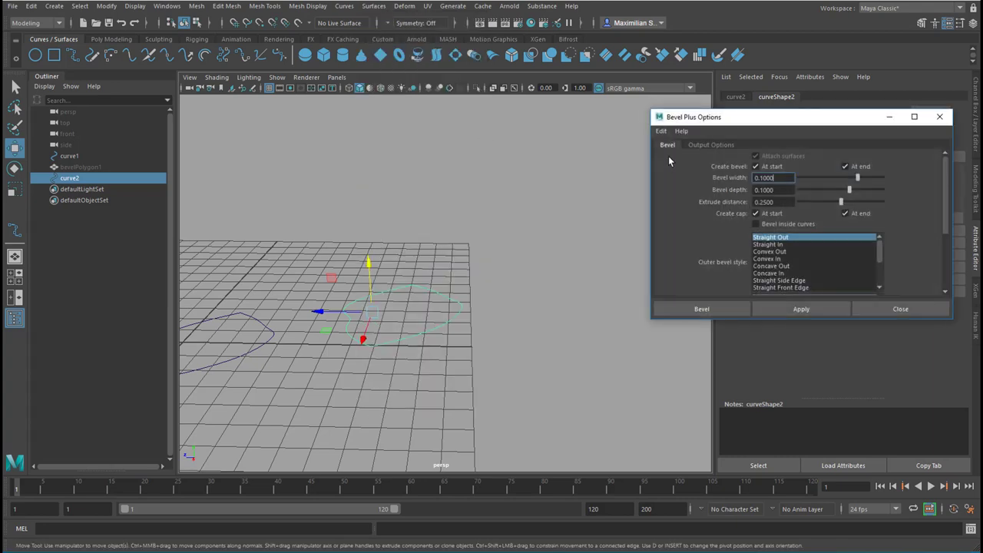
{"action": "left_click_drag", "start_coordinate": [779, 121], "coordinate": [704, 116]}
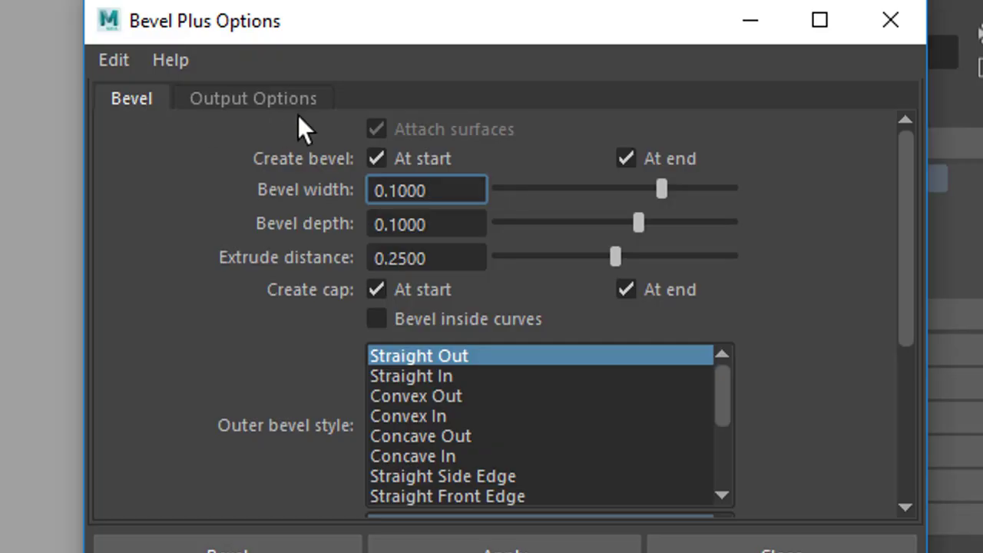
{"action": "left_click", "coordinate": [265, 100]}
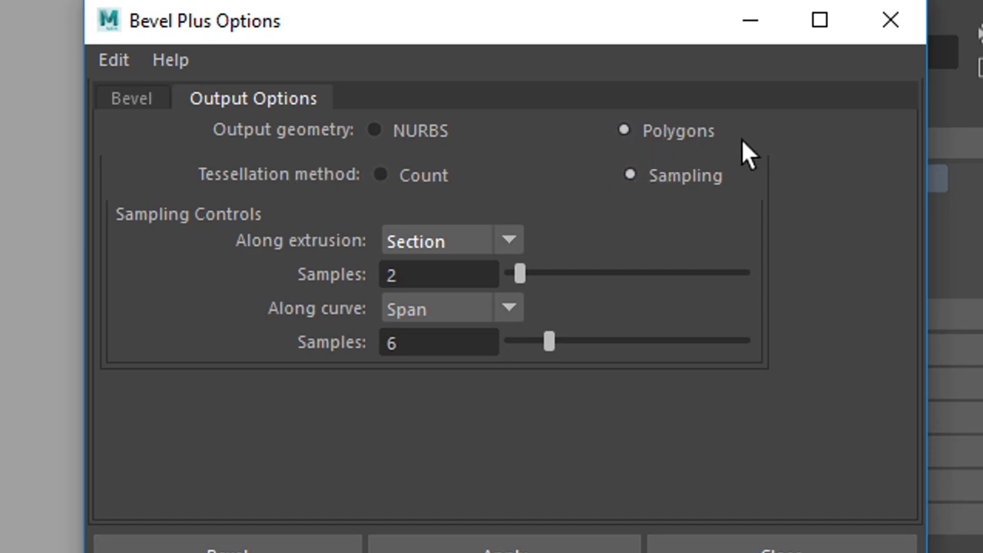
{"action": "left_click", "coordinate": [375, 135]}
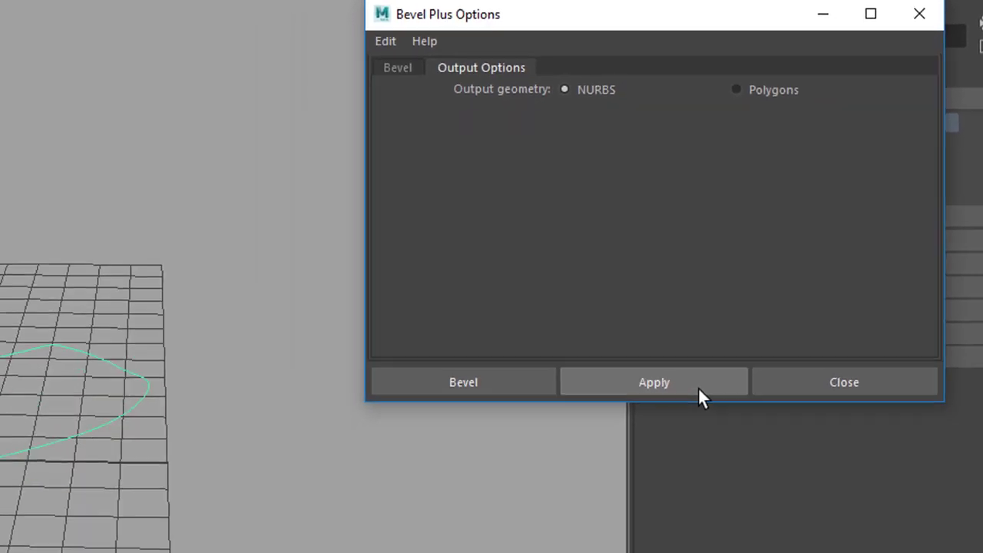
Apply the NURBS Bevel Plus to curve2 and tumble around it to inspect the side surface
{"action": "left_click", "coordinate": [645, 458]}
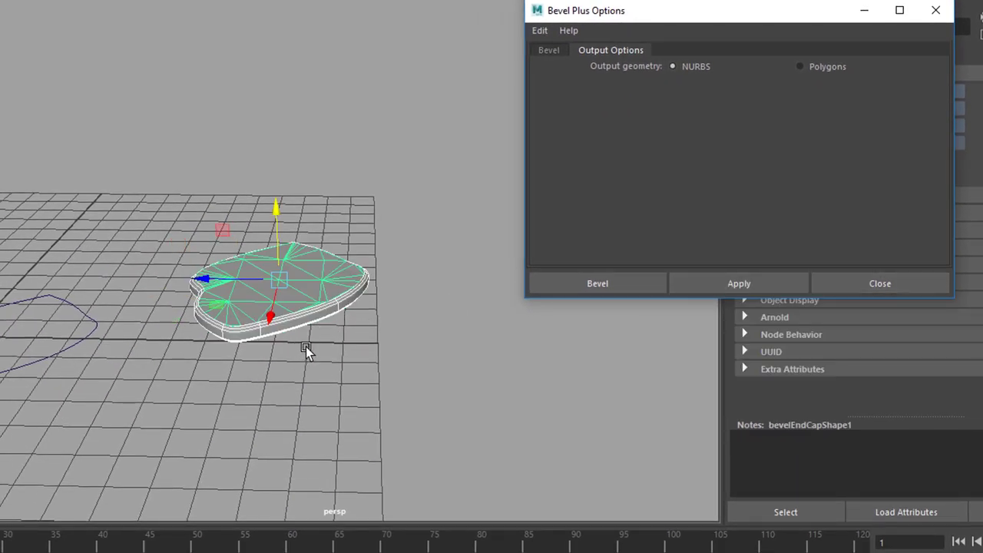
{"action": "right_click_drag", "start_coordinate": [255, 364], "coordinate": [469, 331], "text": "alt"}
{"action": "left_click_drag", "start_coordinate": [470, 331], "coordinate": [444, 387], "text": "alt"}
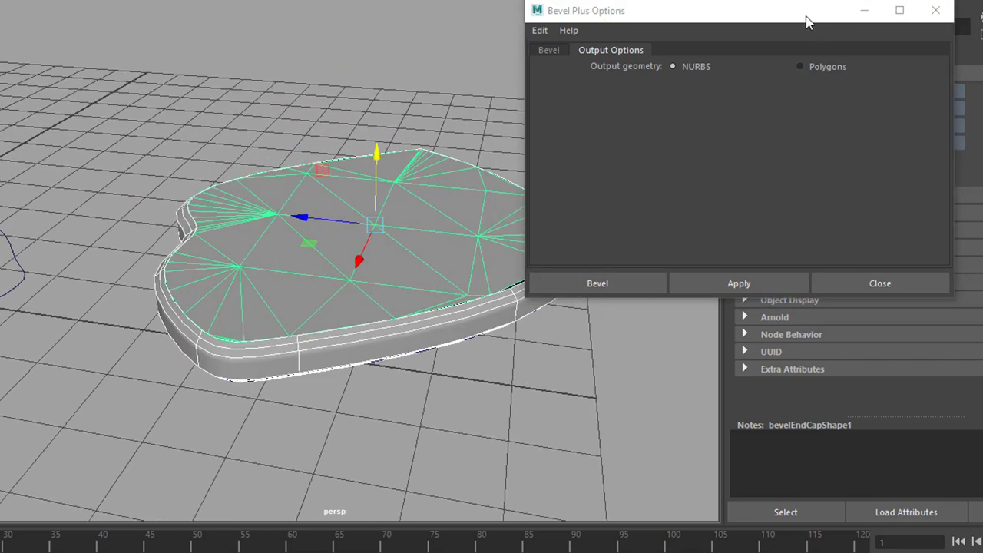
{"action": "left_click_drag", "start_coordinate": [807, 22], "coordinate": [903, 24]}
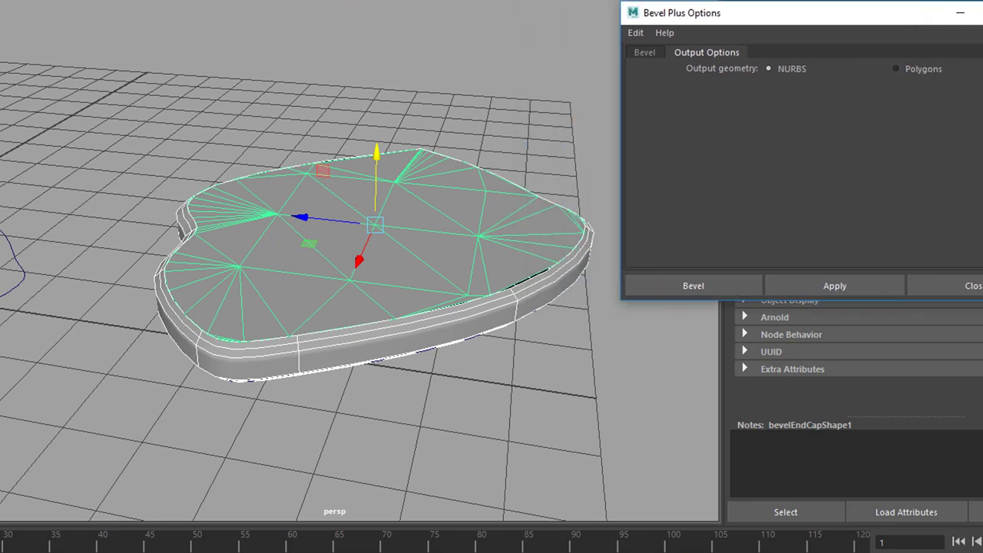
{"action": "left_click_drag", "start_coordinate": [389, 330], "coordinate": [522, 346], "text": "alt"}
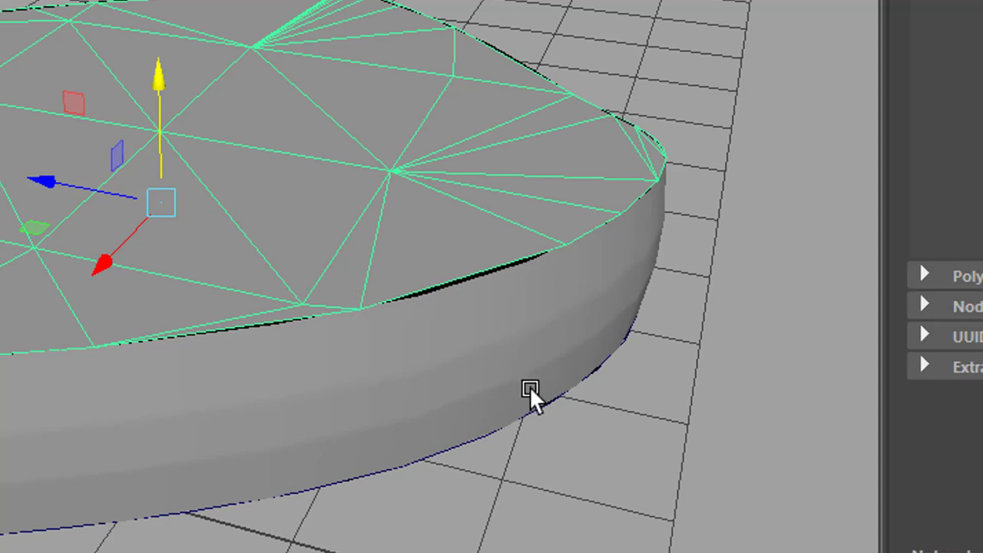
{"action": "mouse_move", "coordinate": [530, 386]}
{"action": "left_mouse_down", "text": "alt"}
{"action": "mouse_move", "coordinate": [543, 390]}
{"action": "mouse_move", "coordinate": [521, 397]}
{"action": "left_mouse_up", "text": "alt"}
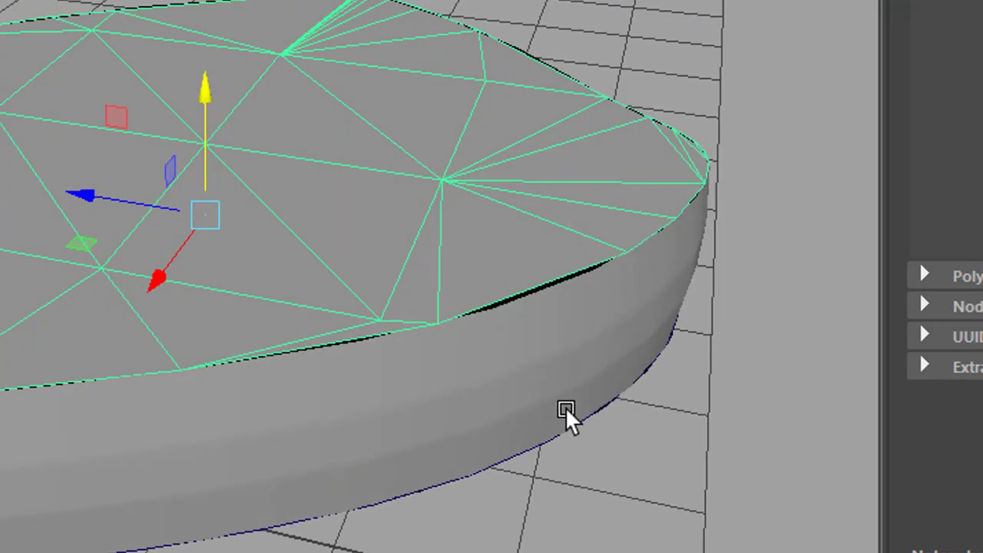
{"action": "left_click_drag", "start_coordinate": [585, 432], "coordinate": [588, 373], "text": "alt"}
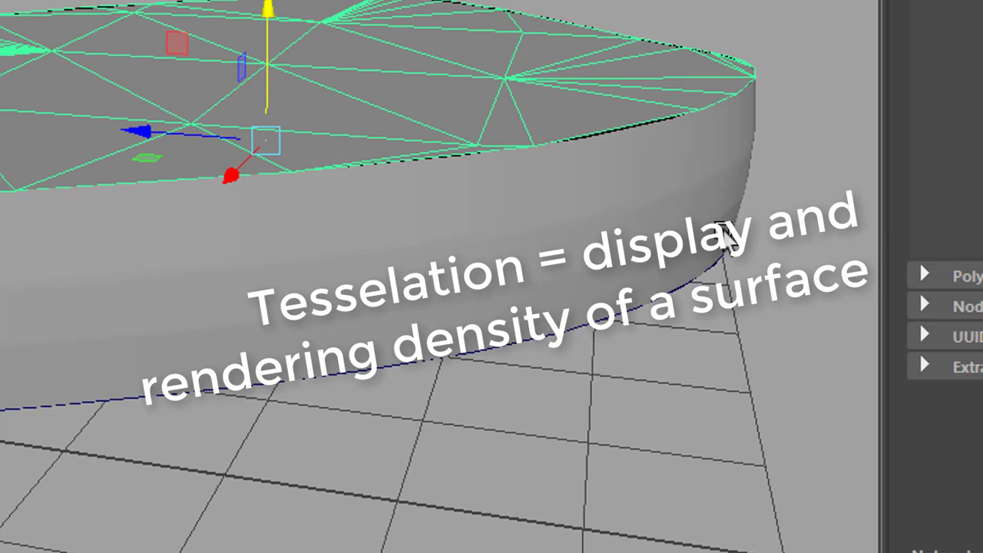
{"action": "mouse_move", "coordinate": [570, 346]}
{"action": "left_mouse_down", "text": "alt"}
{"action": "mouse_move", "coordinate": [570, 391]}
{"action": "mouse_move", "coordinate": [555, 336]}
{"action": "mouse_move", "coordinate": [564, 362]}
{"action": "mouse_move", "coordinate": [570, 346]}
{"action": "left_mouse_up", "text": "alt"}
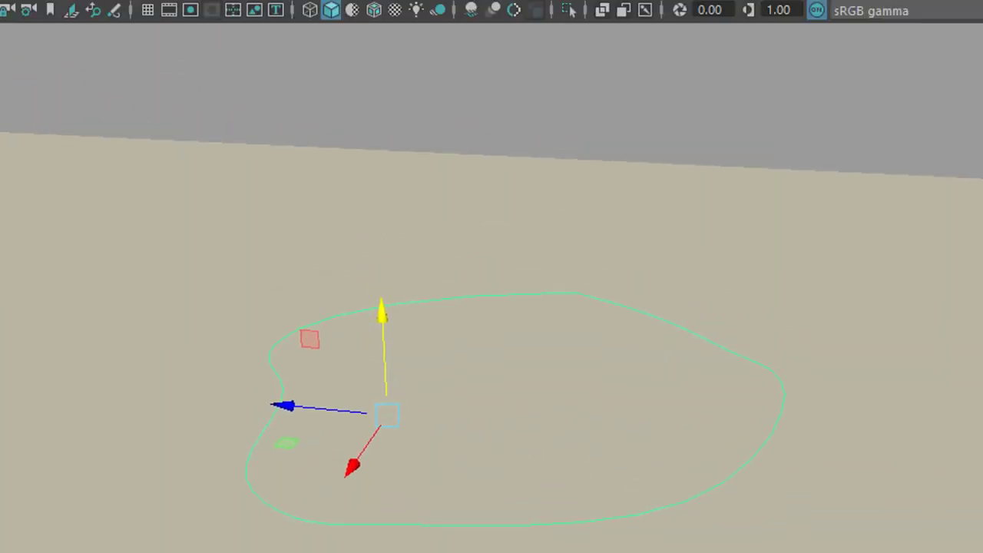
Create a plain Bevel surface from the curve and raise it along Y above the outline
{"action": "left_click", "coordinate": [353, 0]}
{"action": "left_click", "coordinate": [436, 202]}
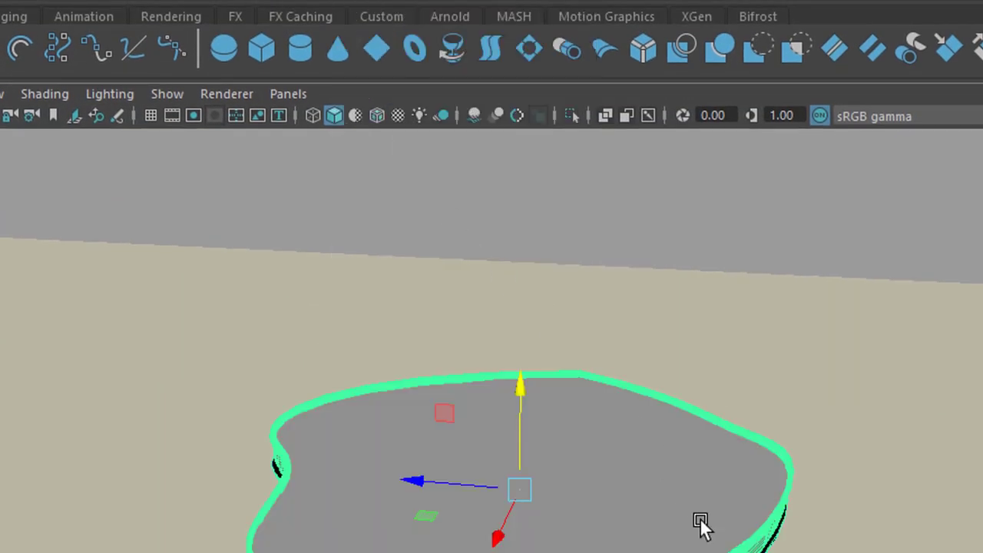
{"action": "left_click_drag", "start_coordinate": [519, 393], "coordinate": [540, 273]}
{"action": "left_click_drag", "start_coordinate": [565, 485], "coordinate": [814, 547], "text": "alt"}
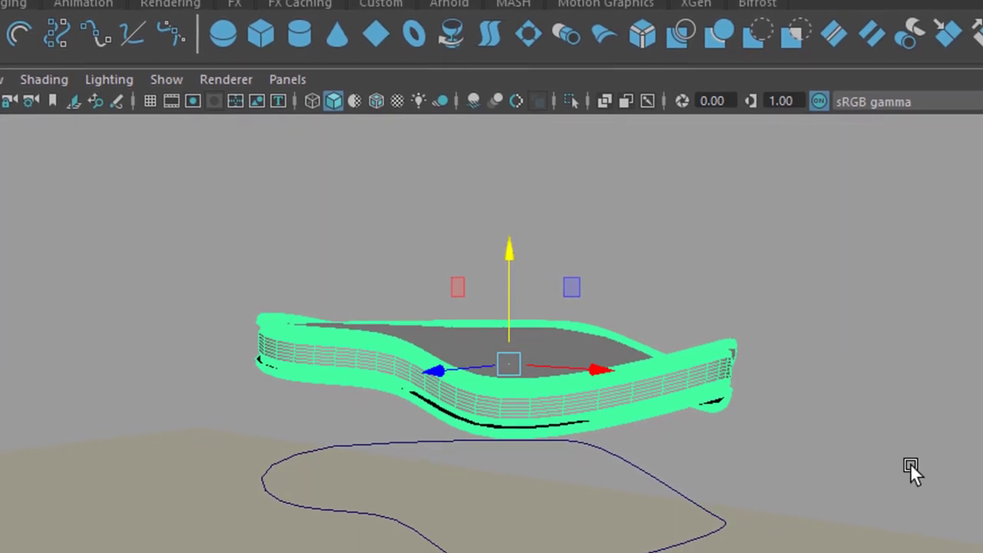